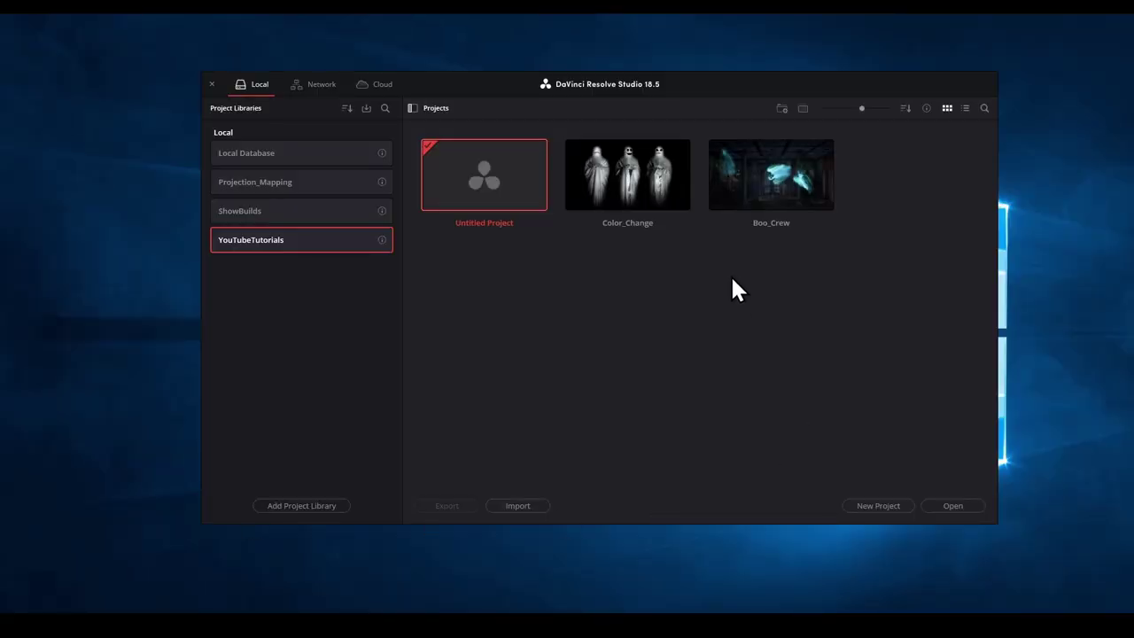
- Create a new project called 'Pumpkins' from the Project Manager's right-click menu
right_click(723, 281)
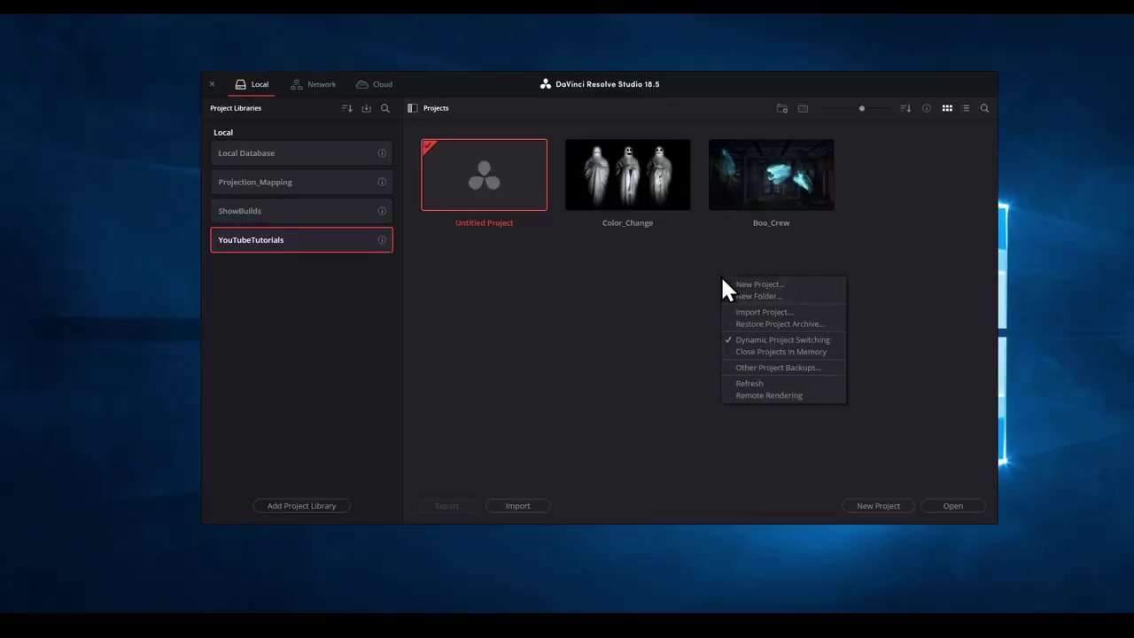
click(810, 284)
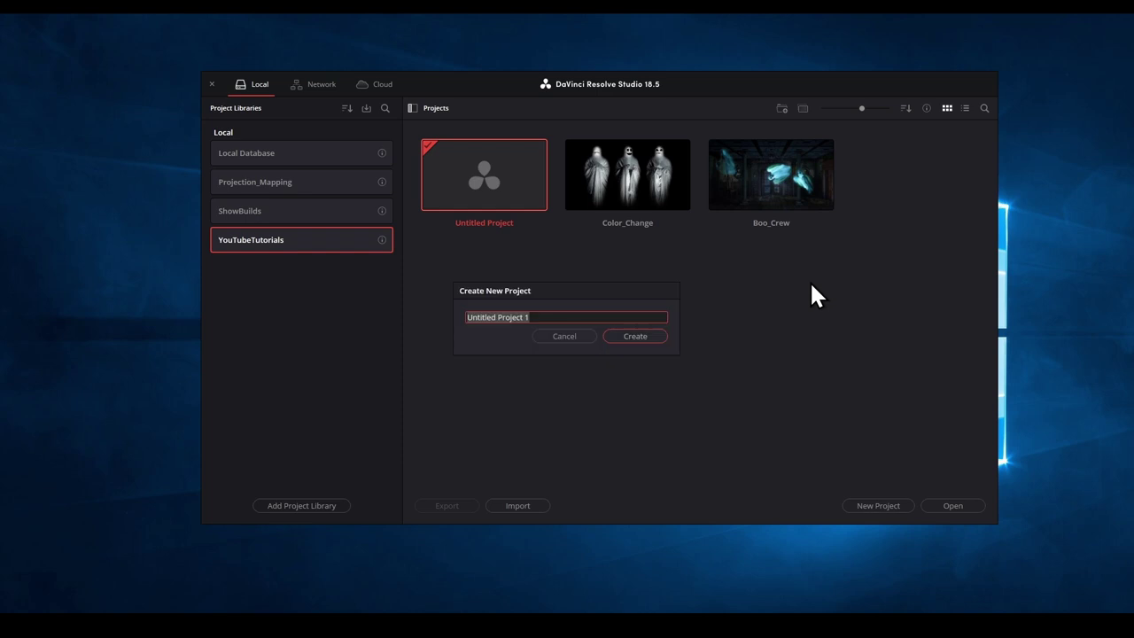
text(Pumpkins)
key(Return)
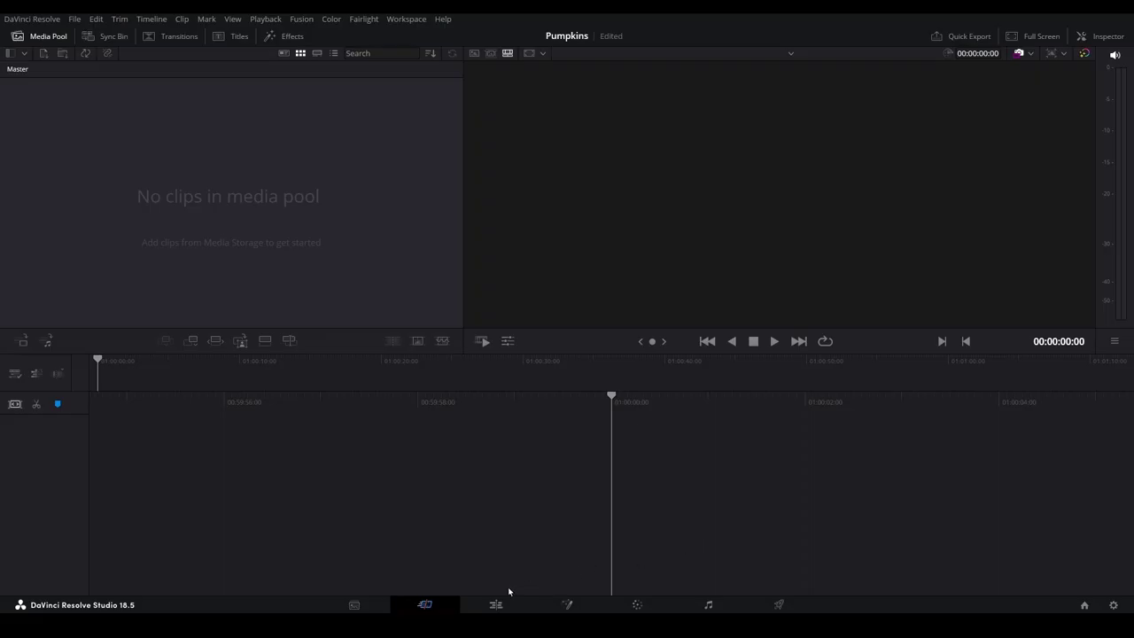
- Import the three Trio pumpkin MP4s on the Edit page, changing the project frame rate to match them
click(497, 604)
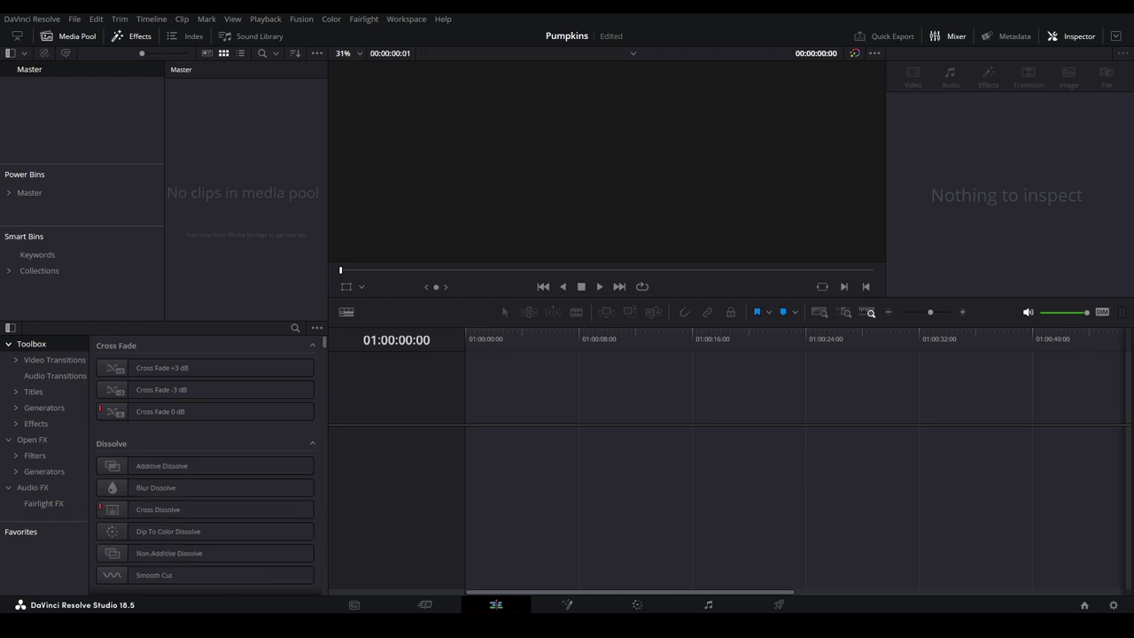
key(alt+Tab)
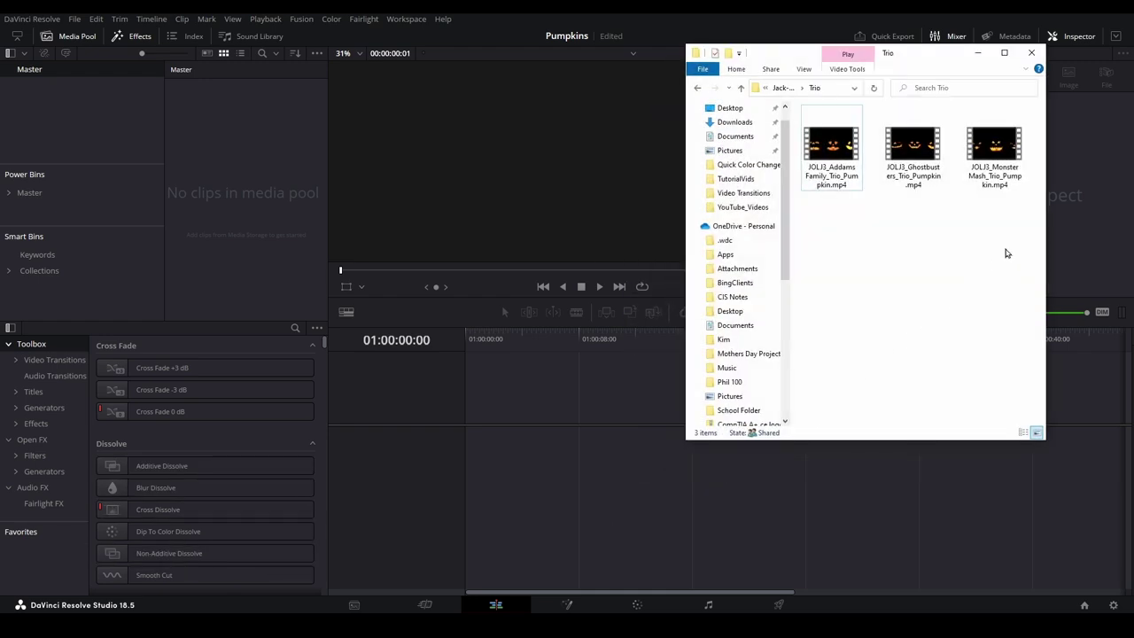
drag(1006, 254, 843, 159)
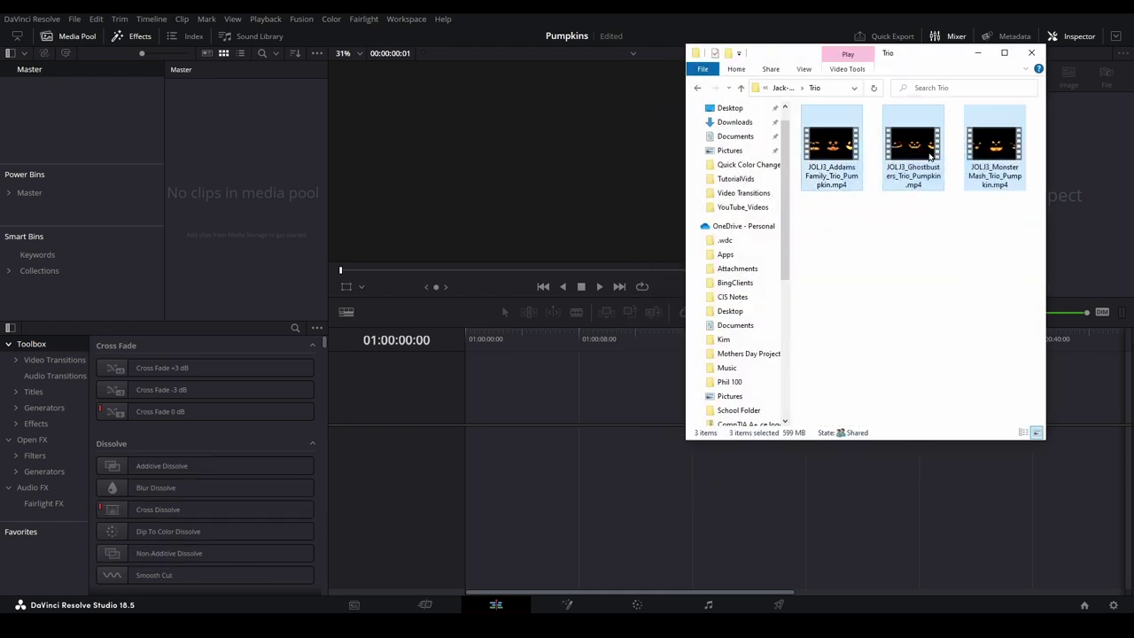
drag(930, 156, 256, 160)
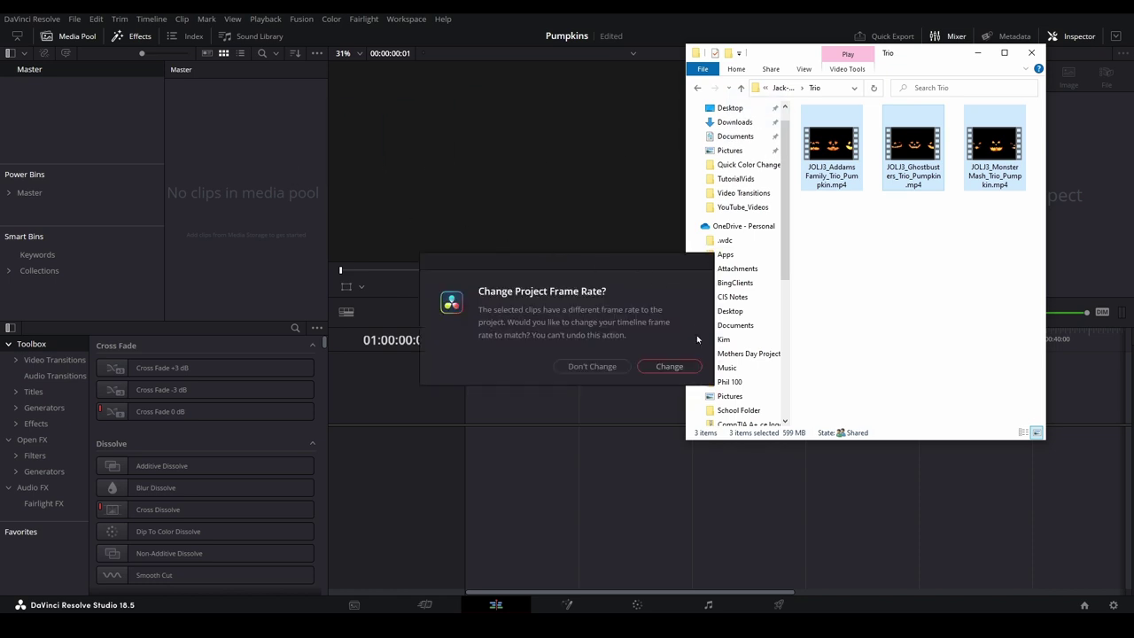
click(673, 367)
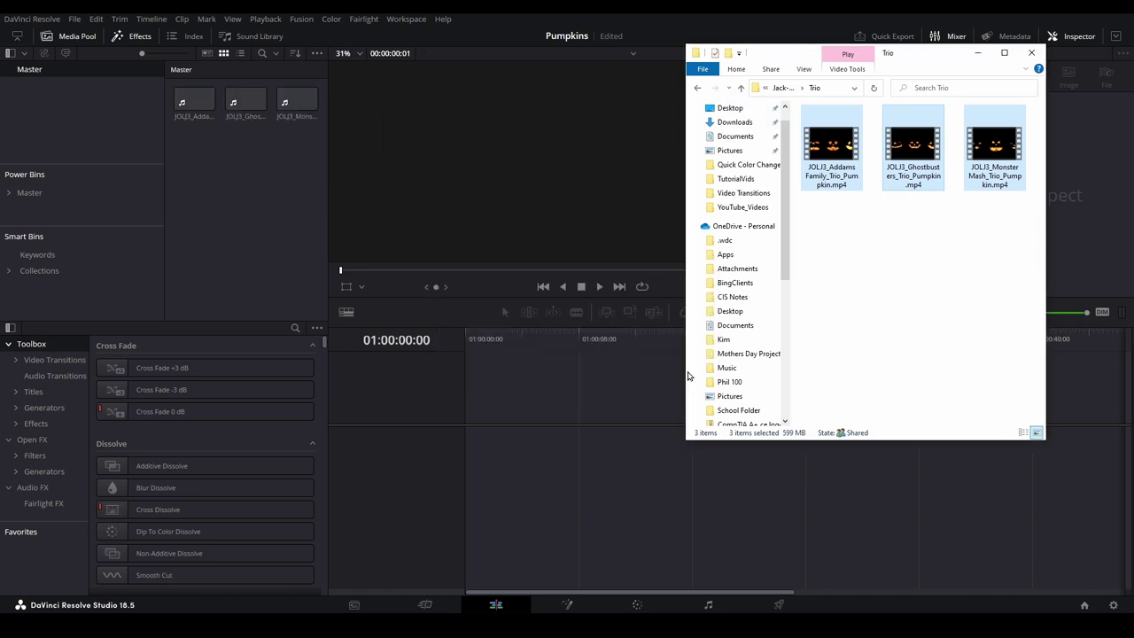
click(978, 53)
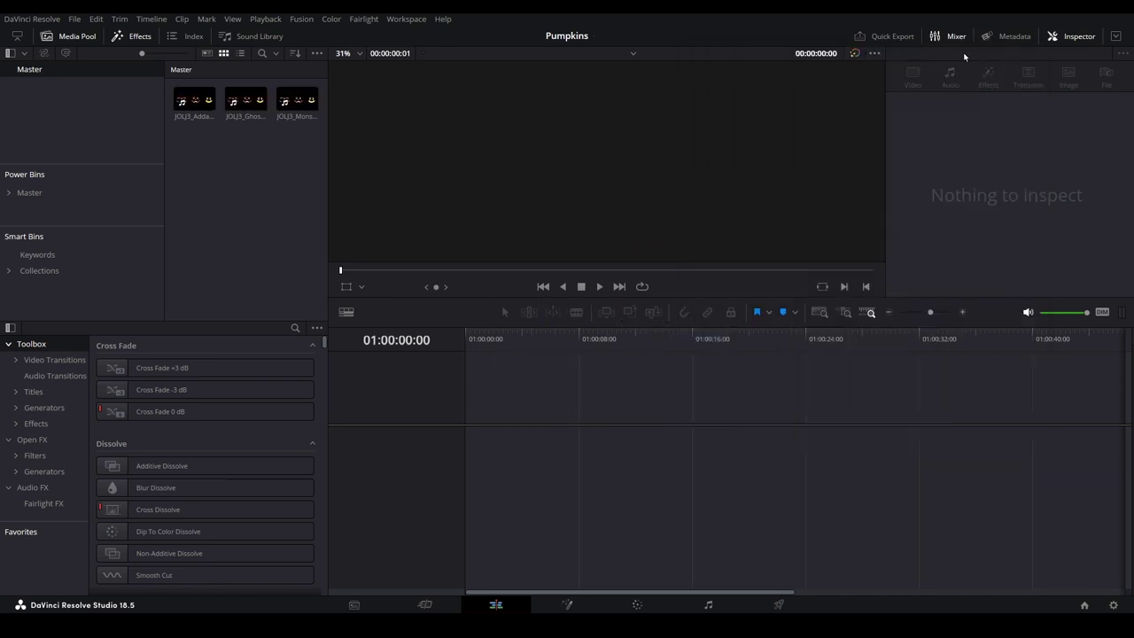
- Drag the JOLJ3_Addams clip onto the empty timeline to create Timeline 1, then scrub partway through
click(200, 105)
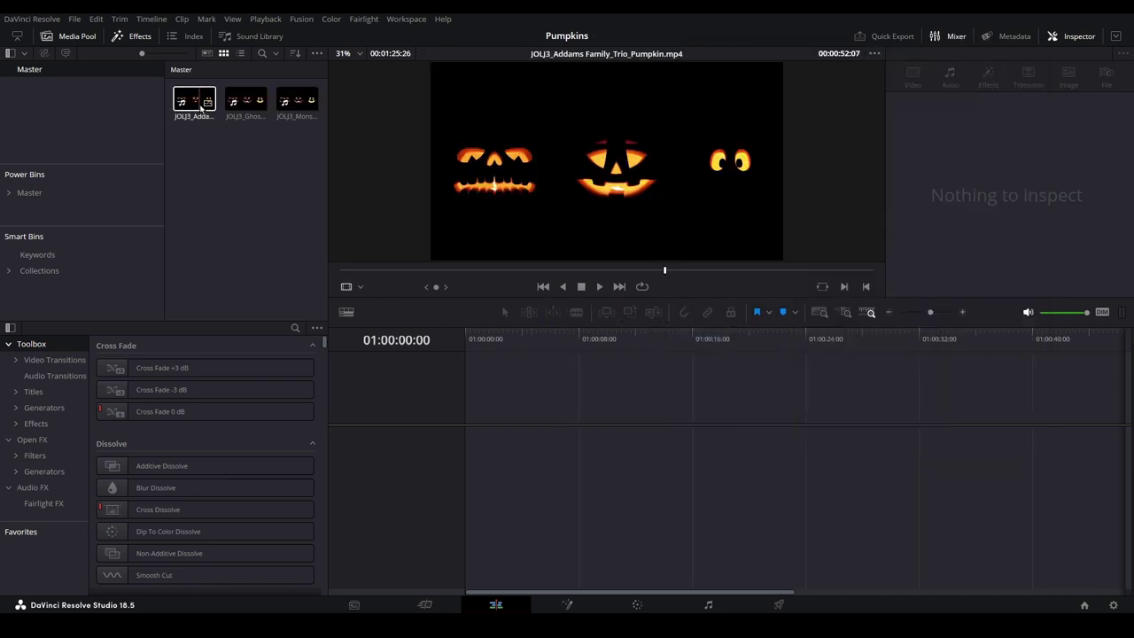
drag(200, 105, 468, 431)
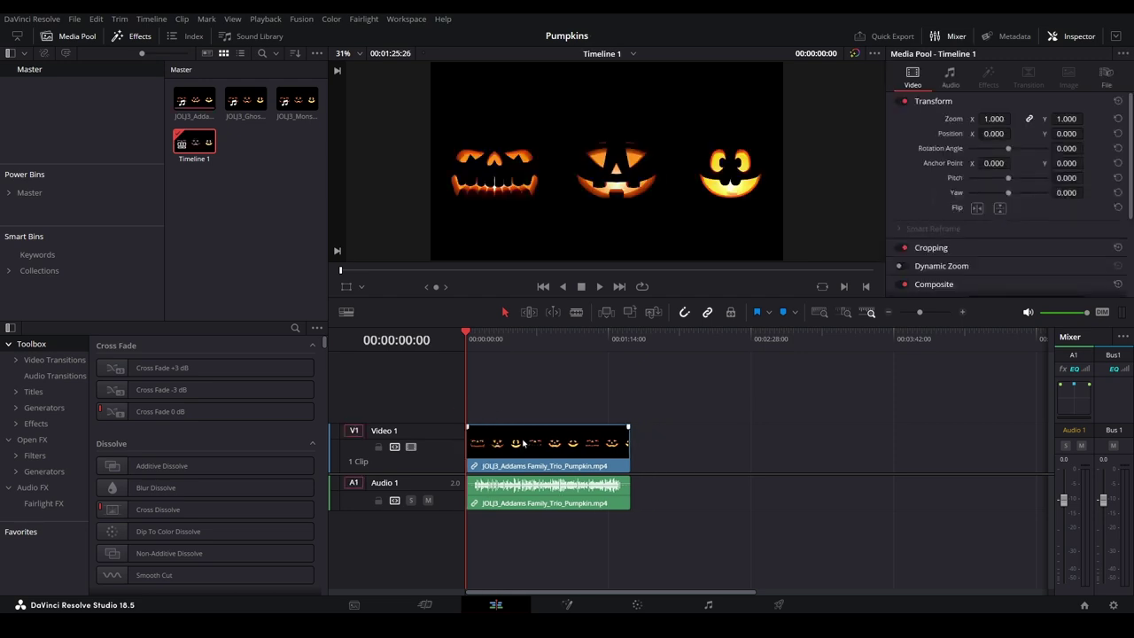
mouse_move(476, 338)
mouse_down()
mouse_move(524, 338)
mouse_move(467, 340)
mouse_up()
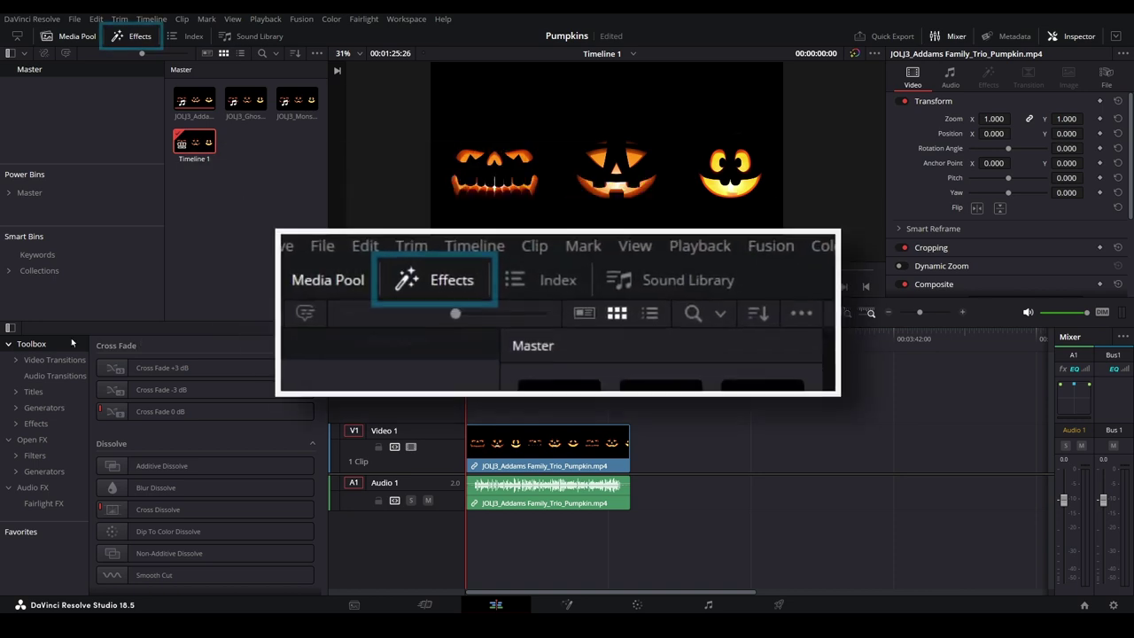
- Search the Effects library for 'adjust' and drop an Adjustment Clip onto Video 2
click(148, 41)
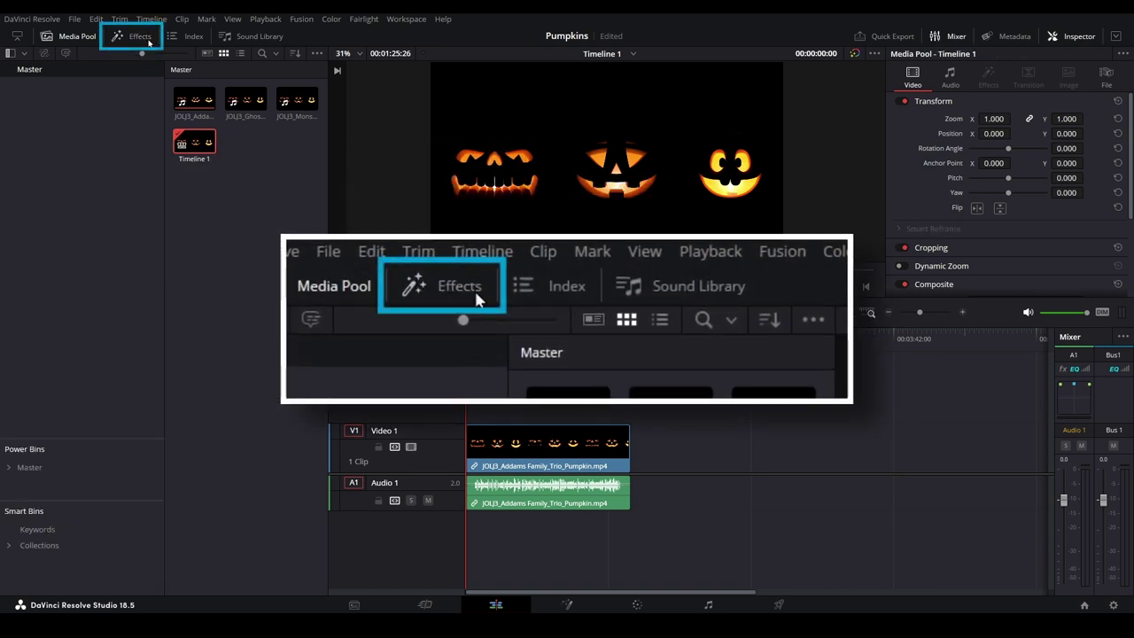
click(148, 41)
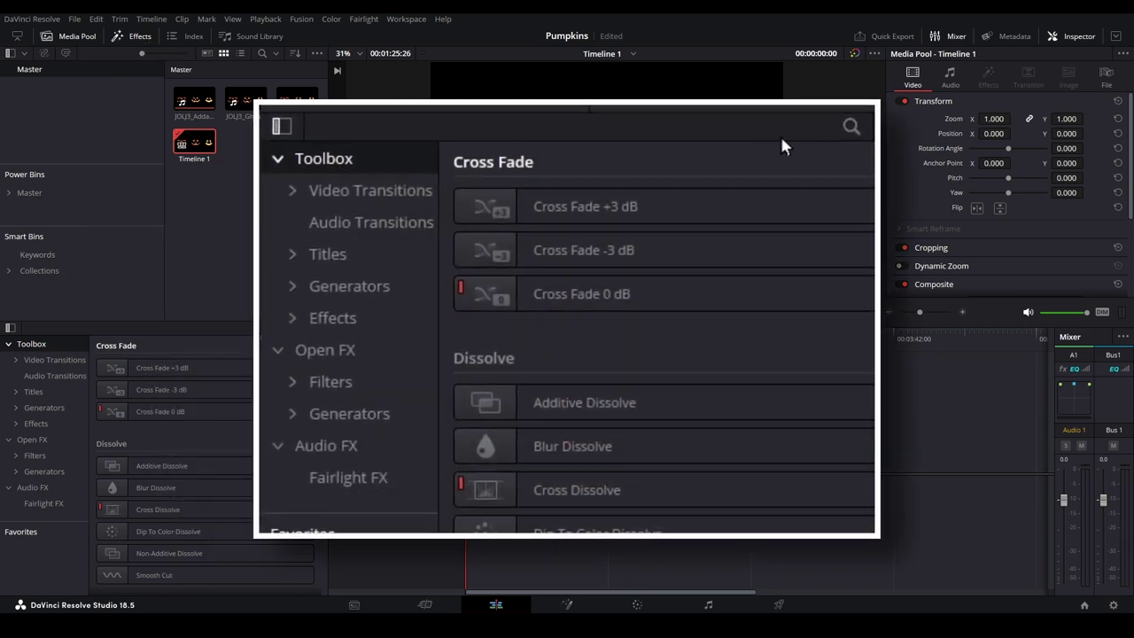
click(298, 328)
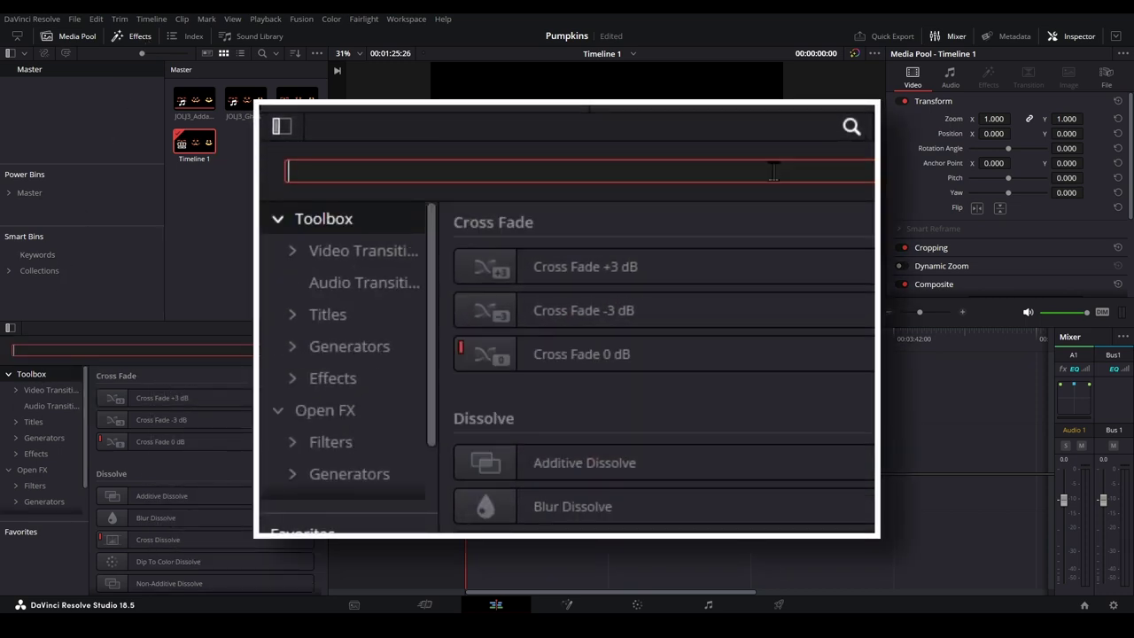
text(adjust)
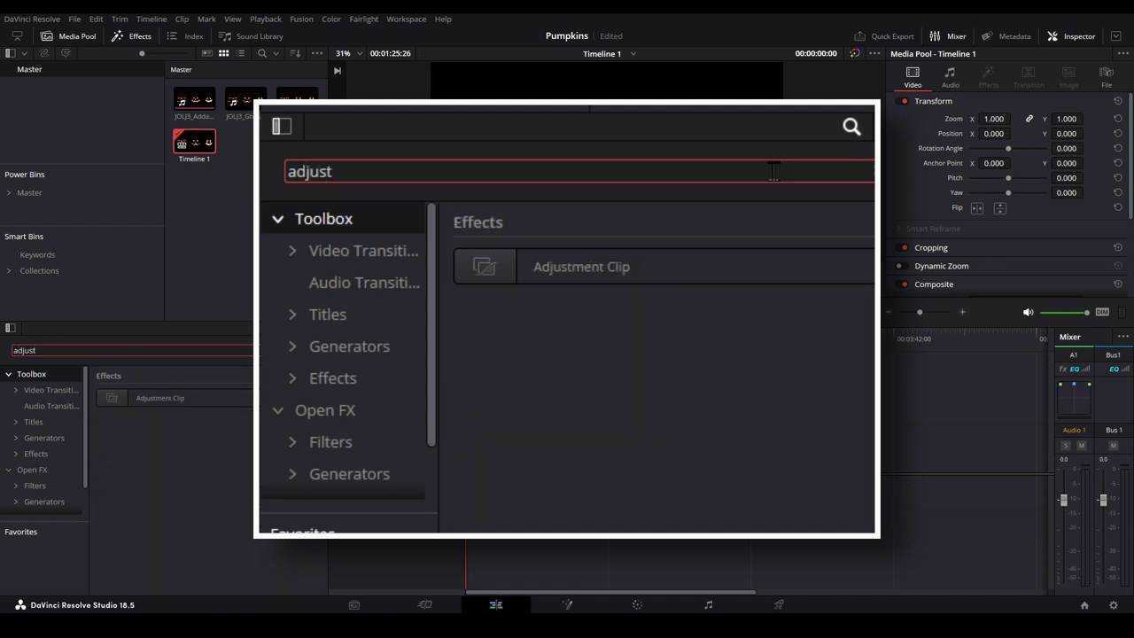
click(237, 402)
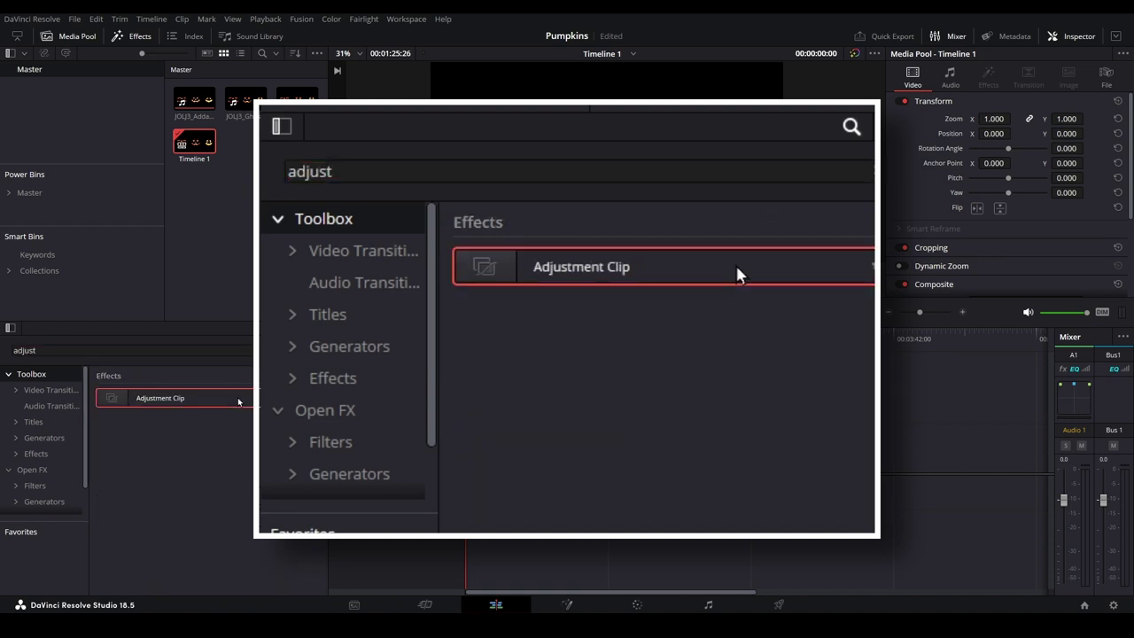
drag(237, 401, 472, 401)
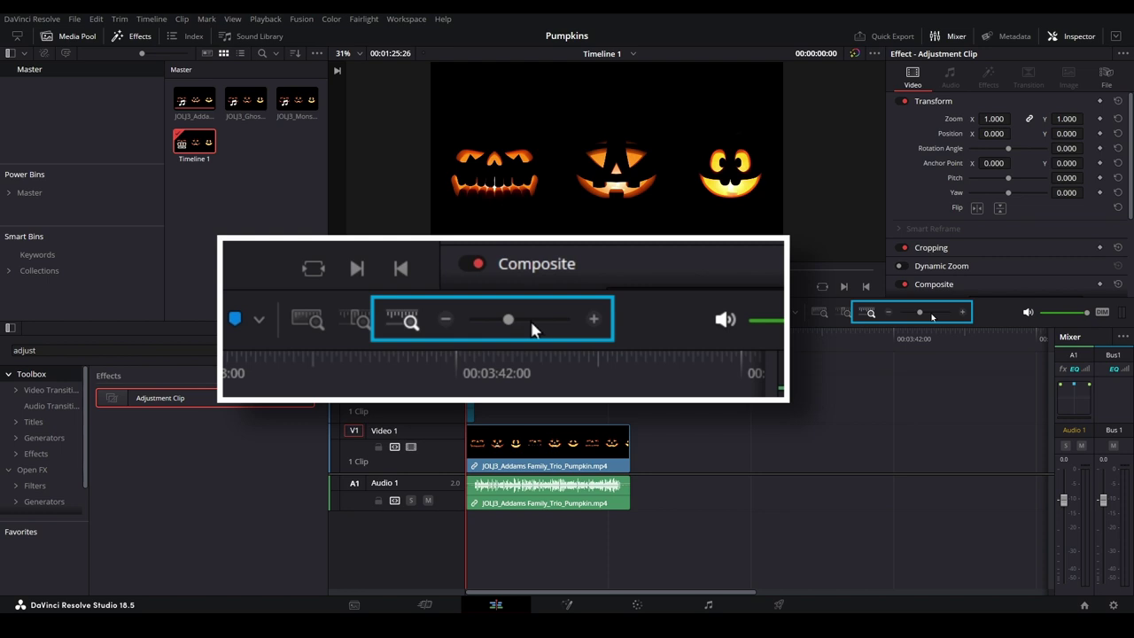
- Trim the Adjustment Clip's right edge so it ends exactly where the pumpkin video ends
click(930, 311)
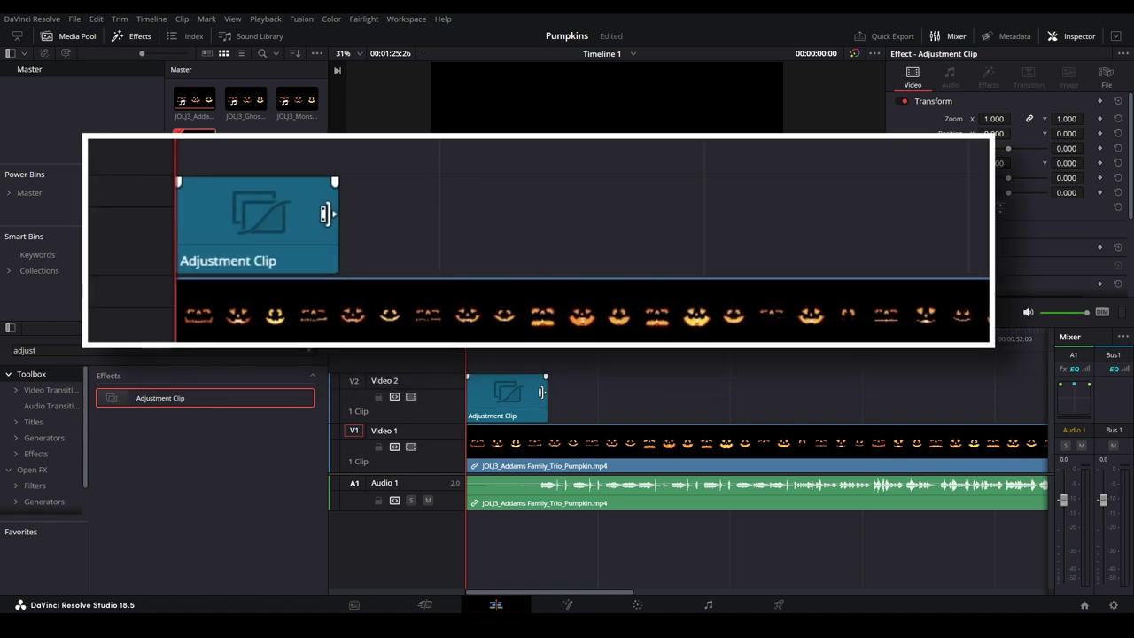
click(542, 391)
drag(542, 392, 998, 392)
drag(930, 311, 921, 311)
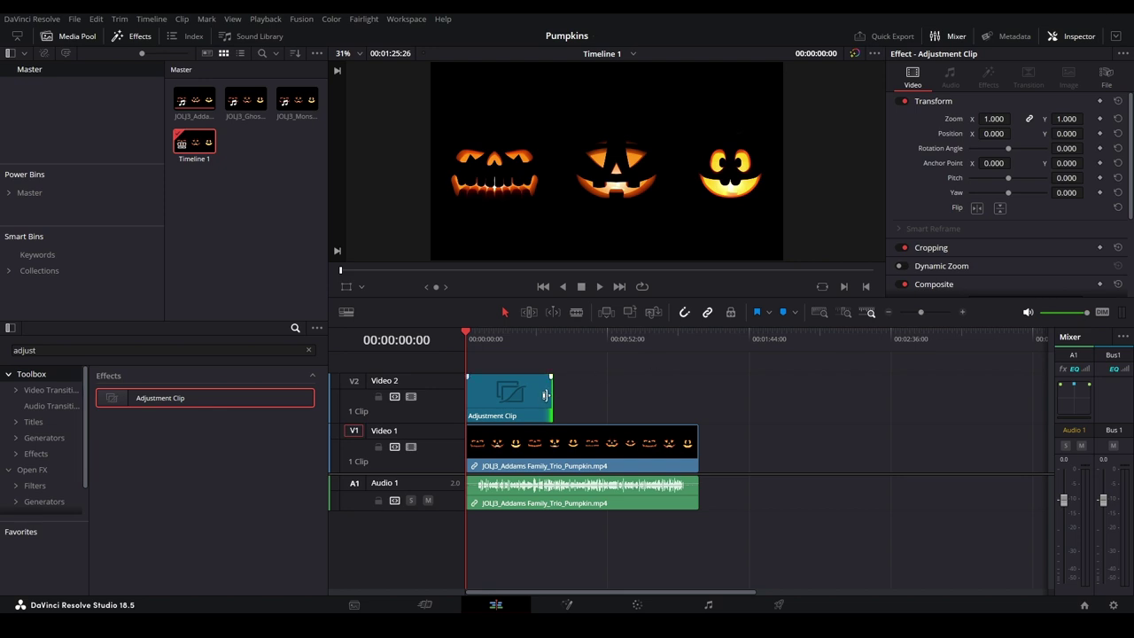
drag(546, 395, 697, 395)
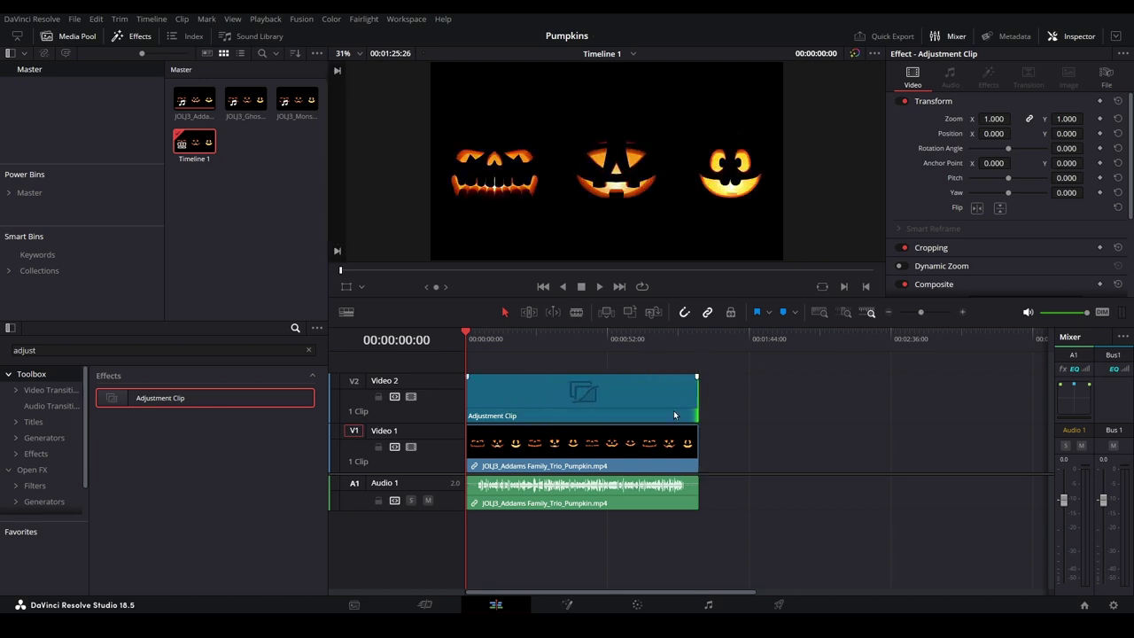
- Open the adjustment clip on the Fusion page and view MediaIn1 in the left viewer
click(566, 603)
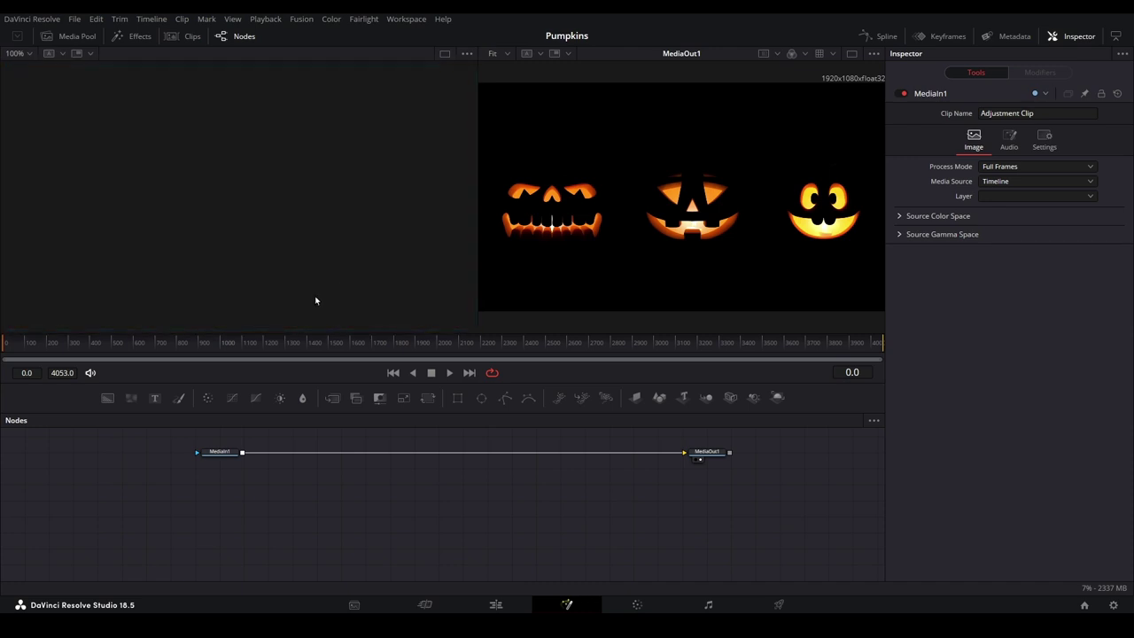
click(214, 458)
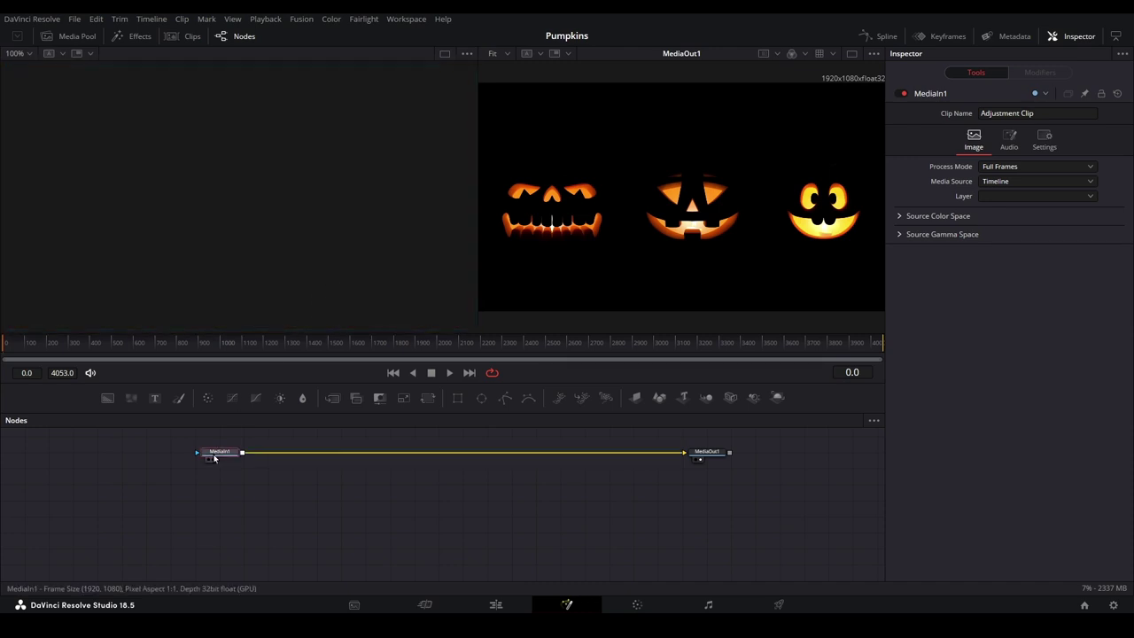
key(1)
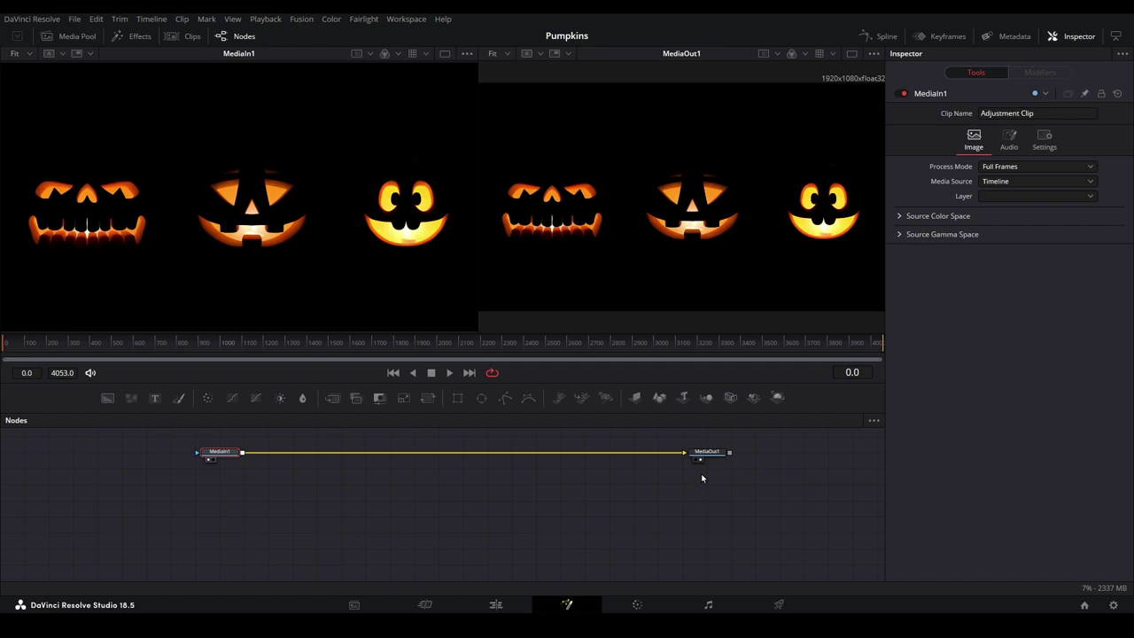
- Enlarge the Nodes panel and shift the node graph view to the right
drag(611, 383, 610, 310)
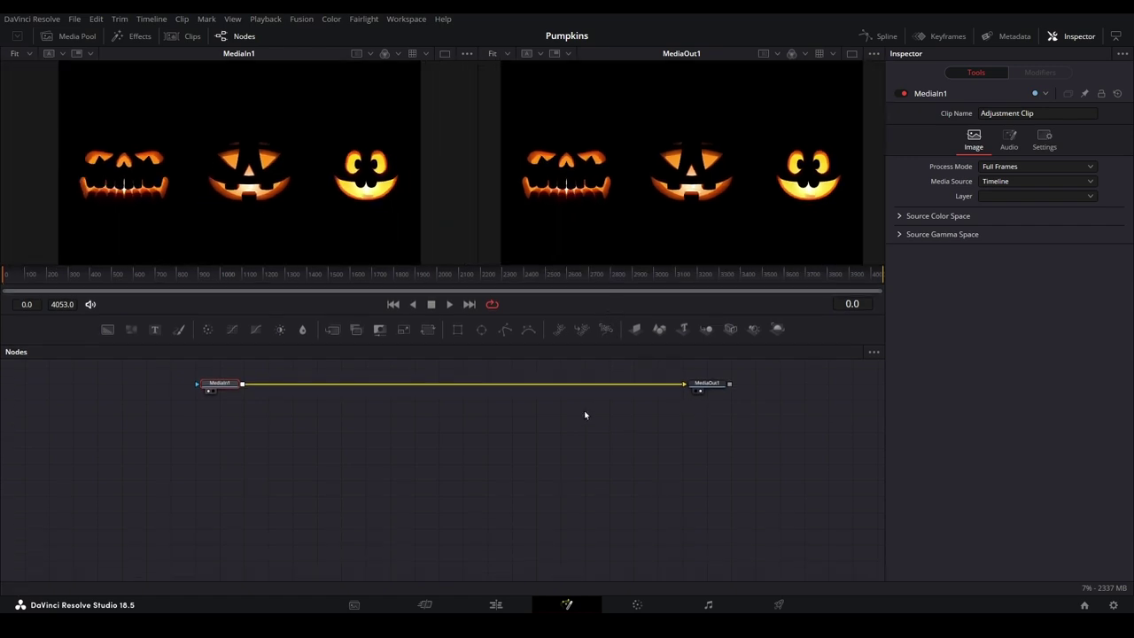
scroll(683, 231, down, 1)
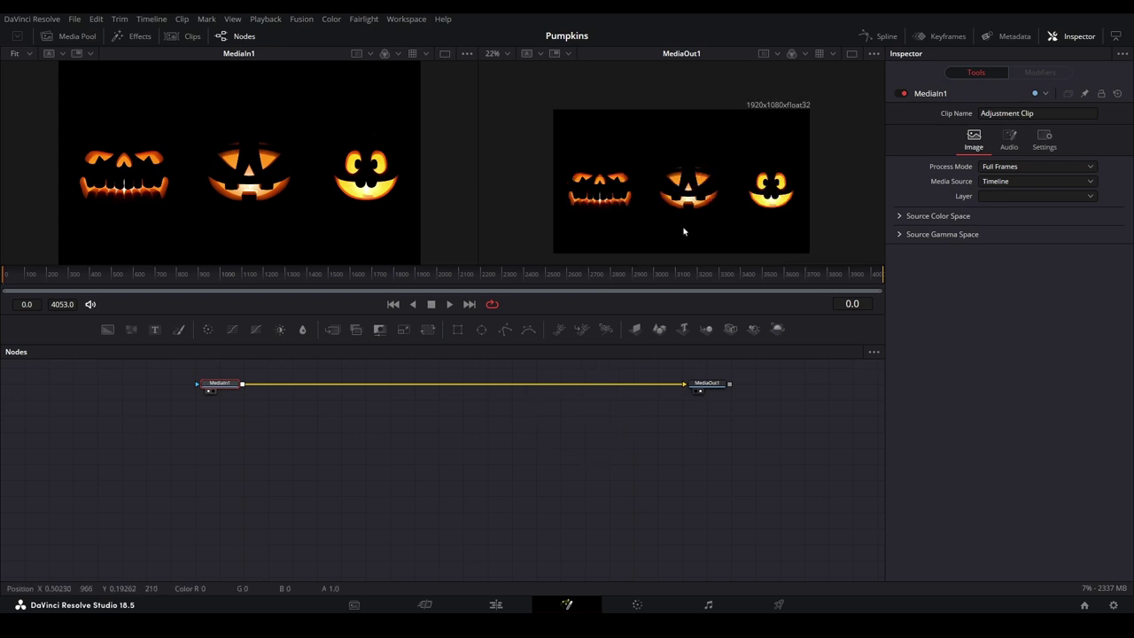
scroll(683, 232, up, 1)
scroll(290, 214, down, 1)
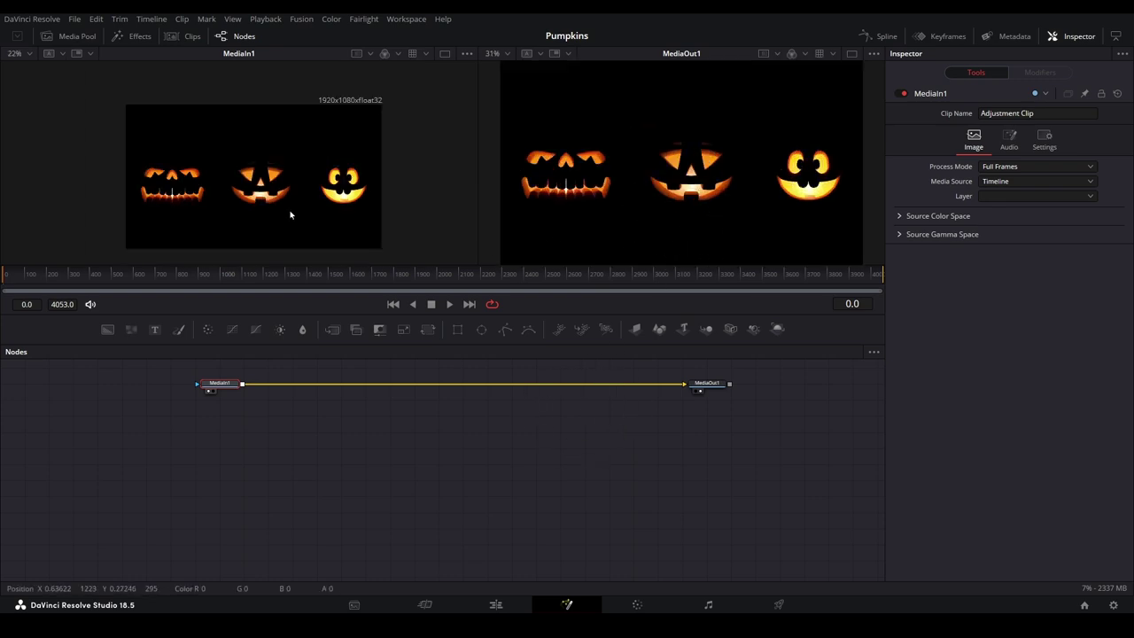
scroll(291, 214, up, 1)
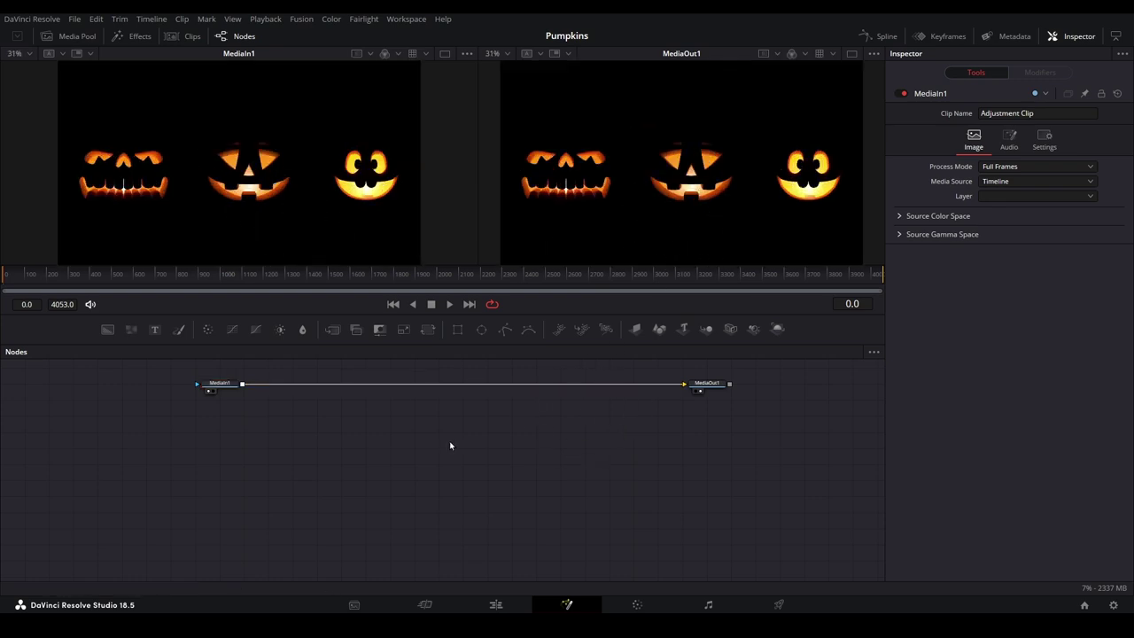
drag(453, 440, 434, 465)
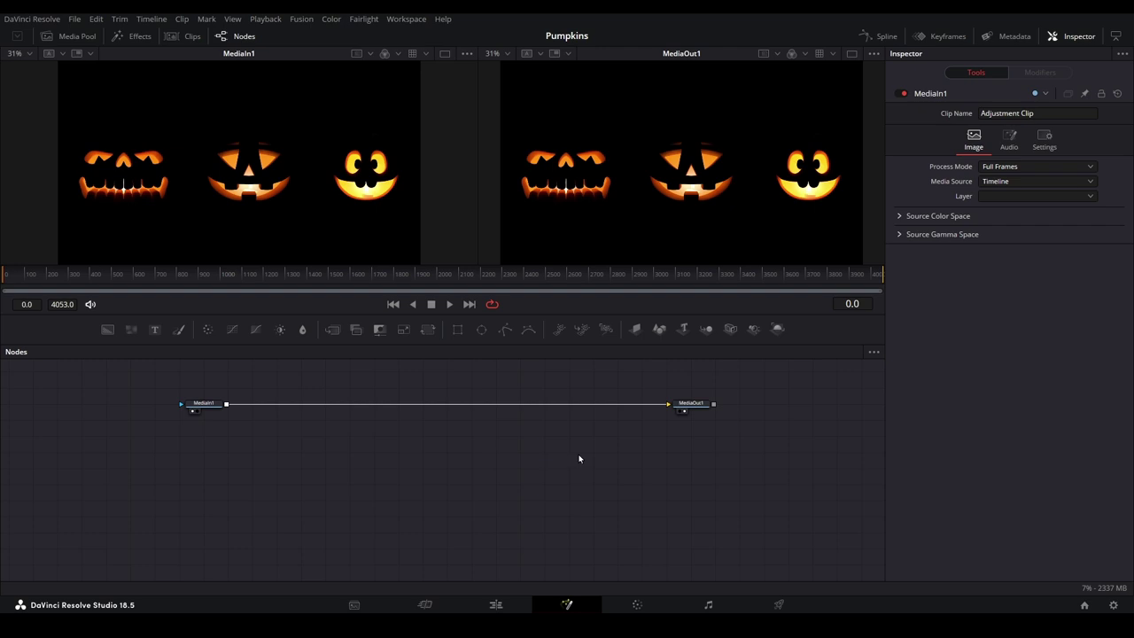
- Disconnect MediaIn1 from MediaOut1, move it lower, and paste two copies of it
drag(668, 406, 549, 390)
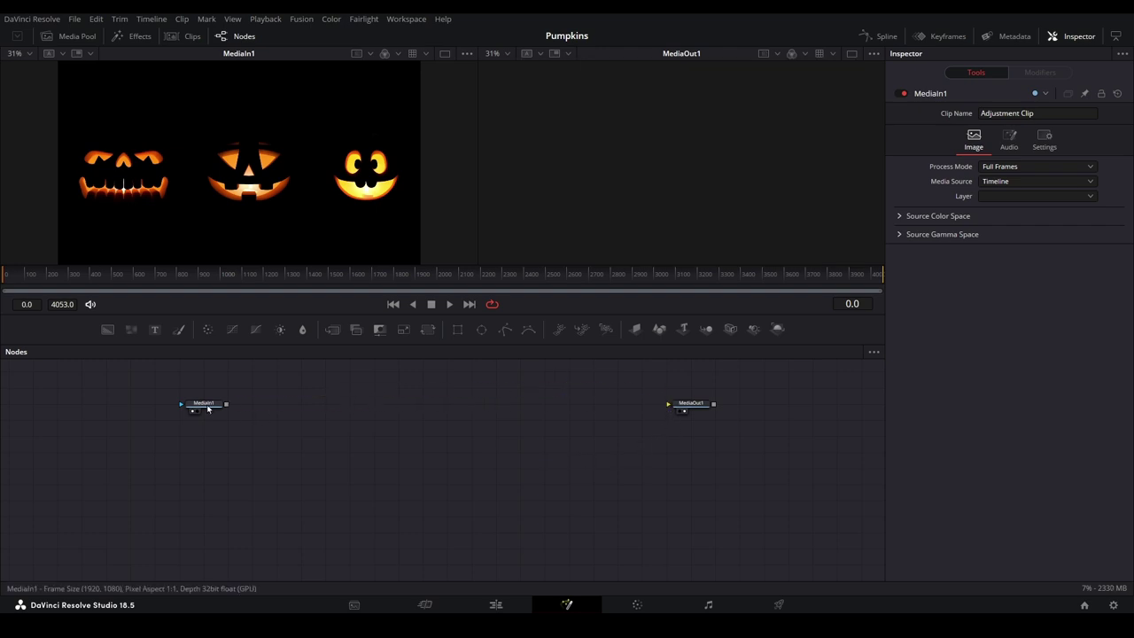
drag(213, 405, 339, 536)
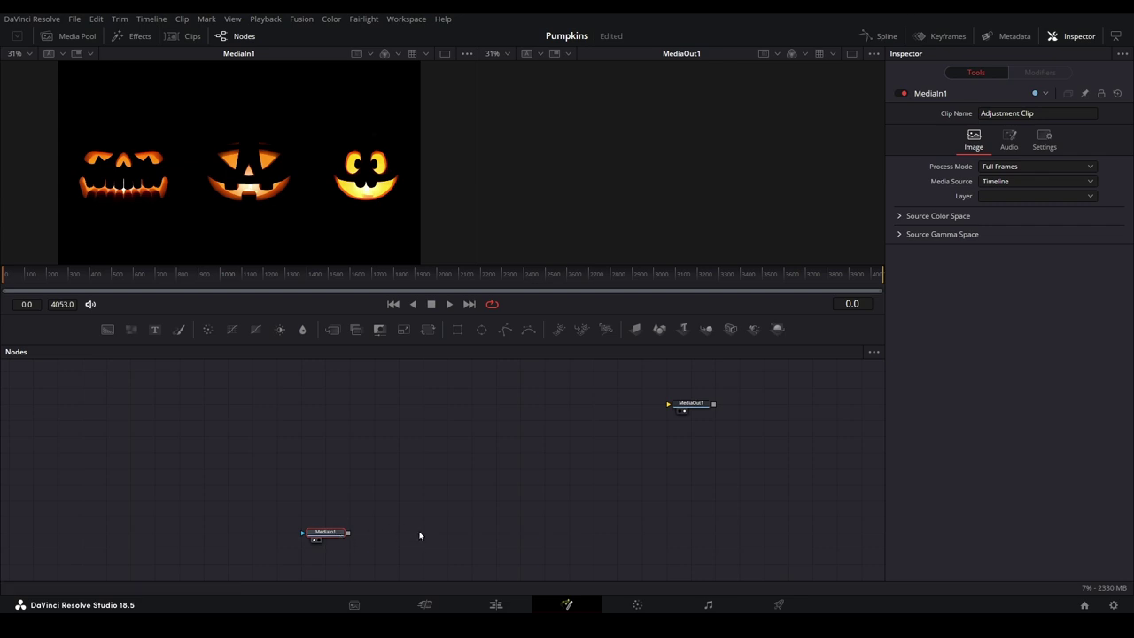
key(ctrl+v)
right_click(431, 535)
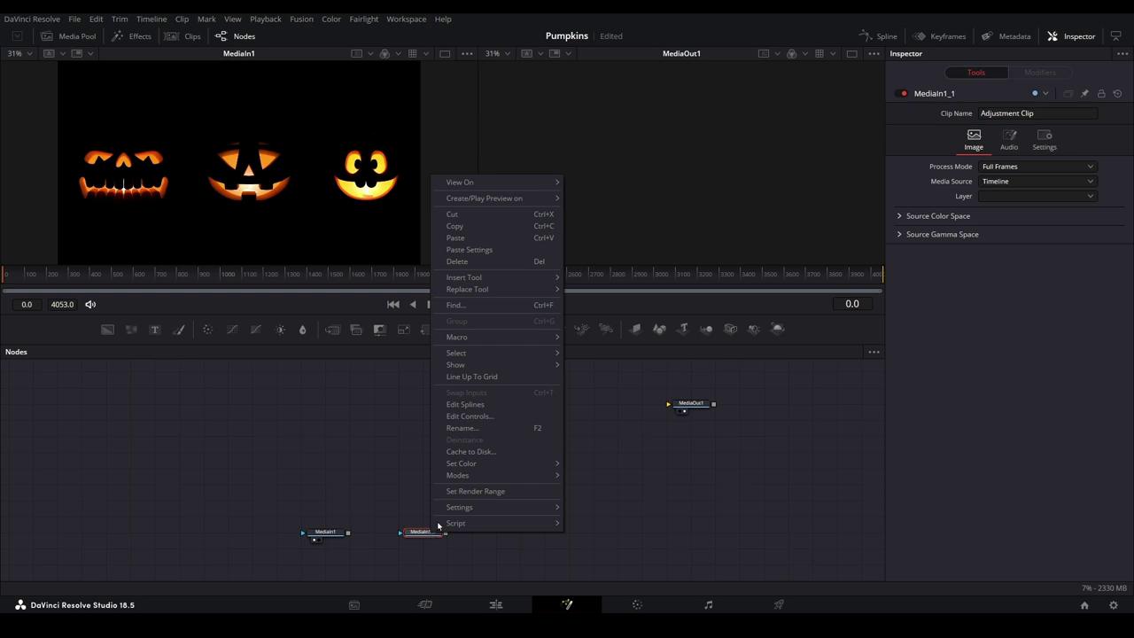
click(476, 228)
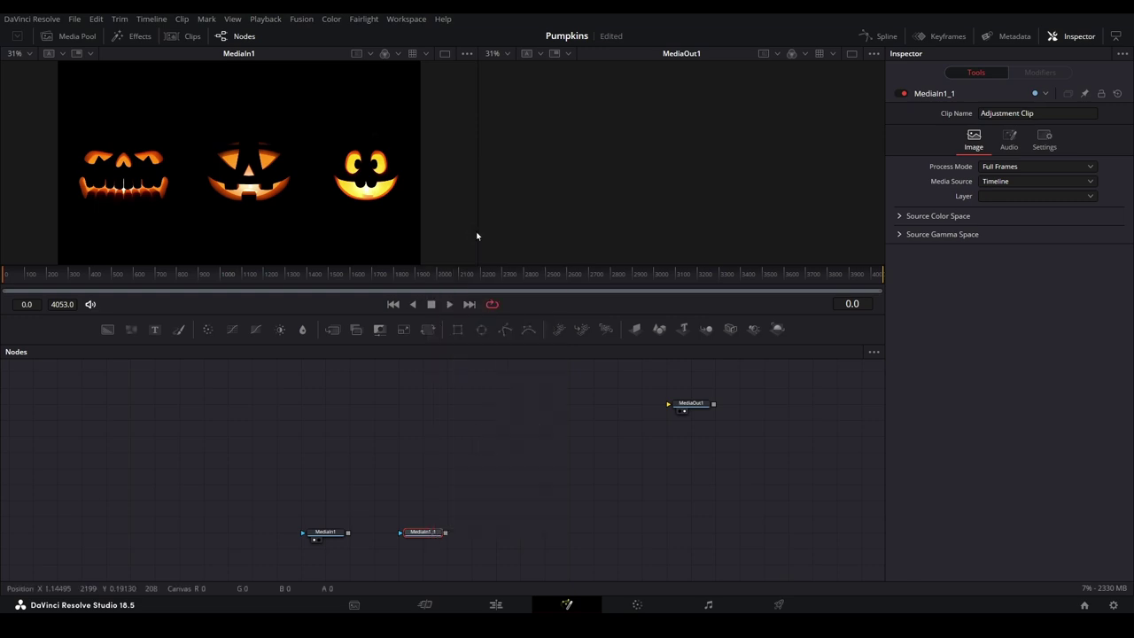
right_click(545, 533)
click(568, 511)
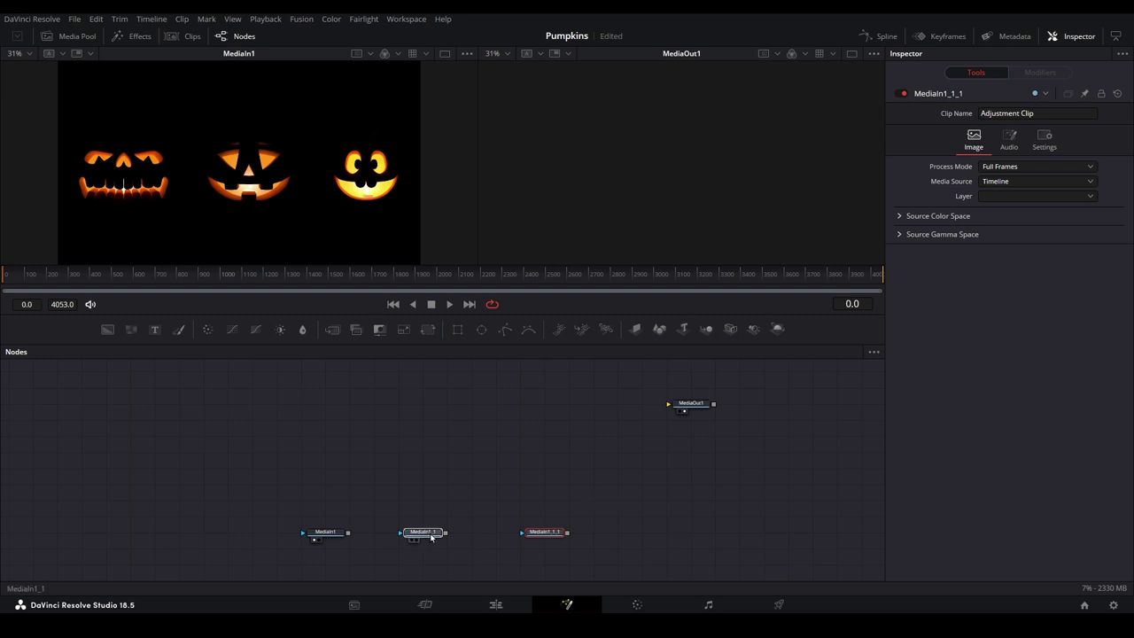
- Space MediaIn1_1 and MediaIn1_1_1 evenly in a row beside MediaIn1
drag(433, 539, 458, 540)
drag(547, 535, 573, 533)
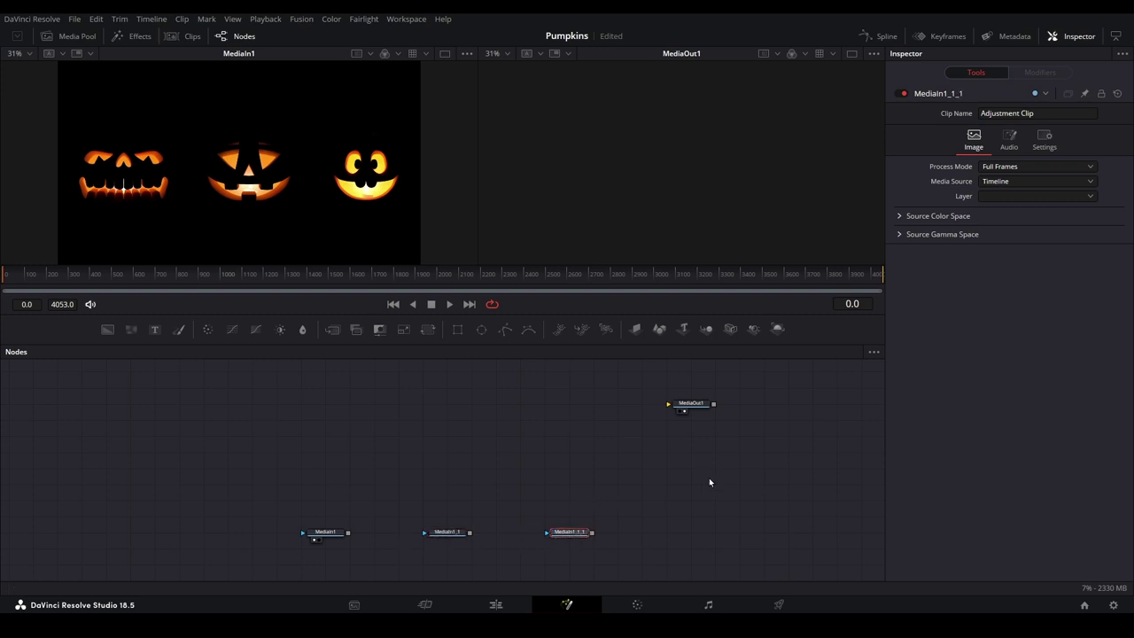
right_click(709, 476)
mouse_move(780, 317)
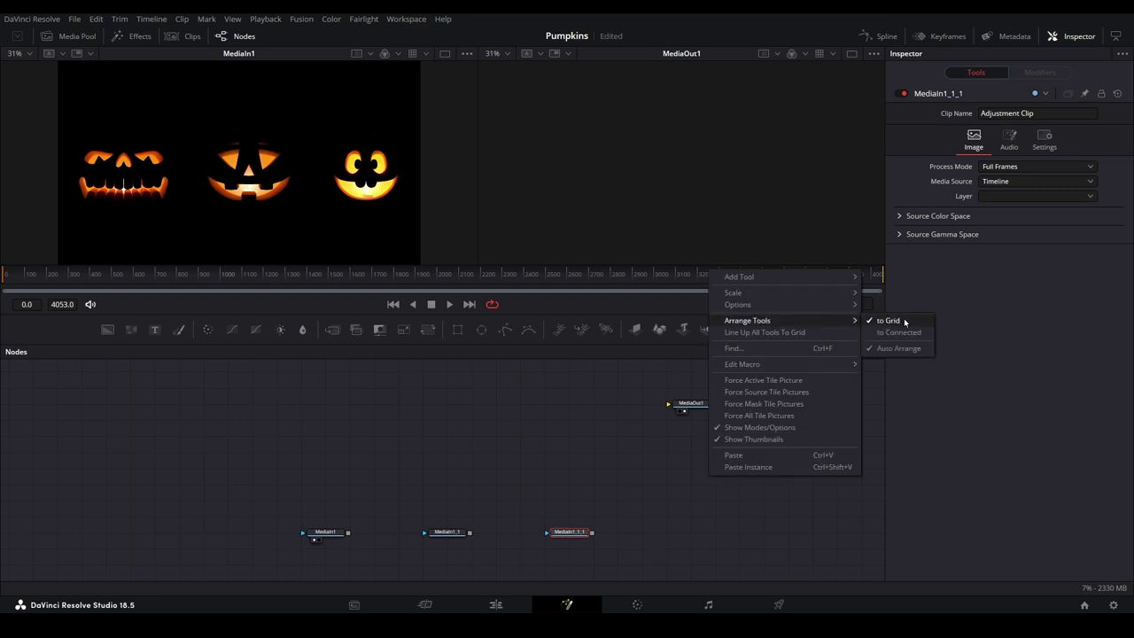
click(580, 431)
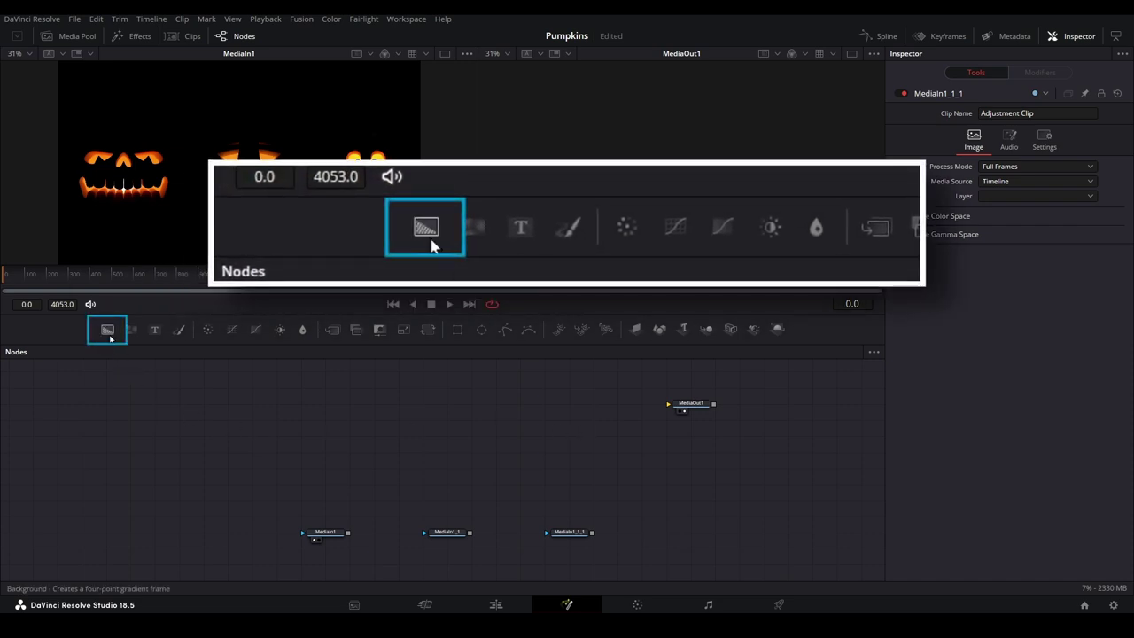
- Drag the Background tool into the Nodes panel so a black Background1 feeds MediaOut1
drag(110, 338, 671, 410)
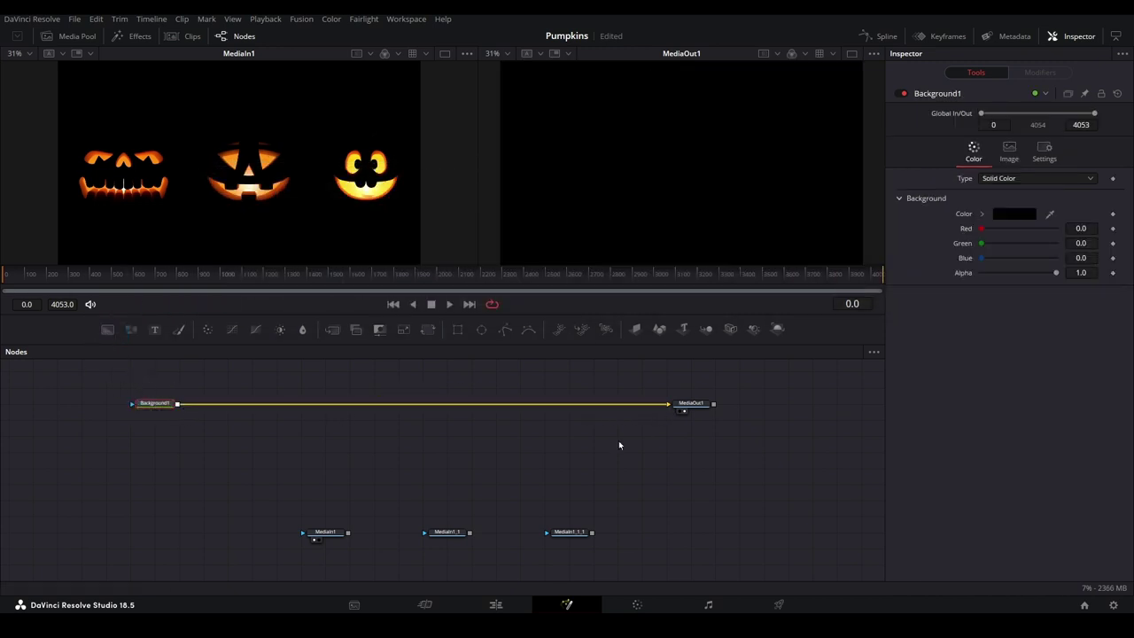
- Line up the three MediaIn nodes and wire a new Ellipse mask into MediaIn1's mask input
scroll(567, 448, down, 2)
drag(329, 498, 257, 514)
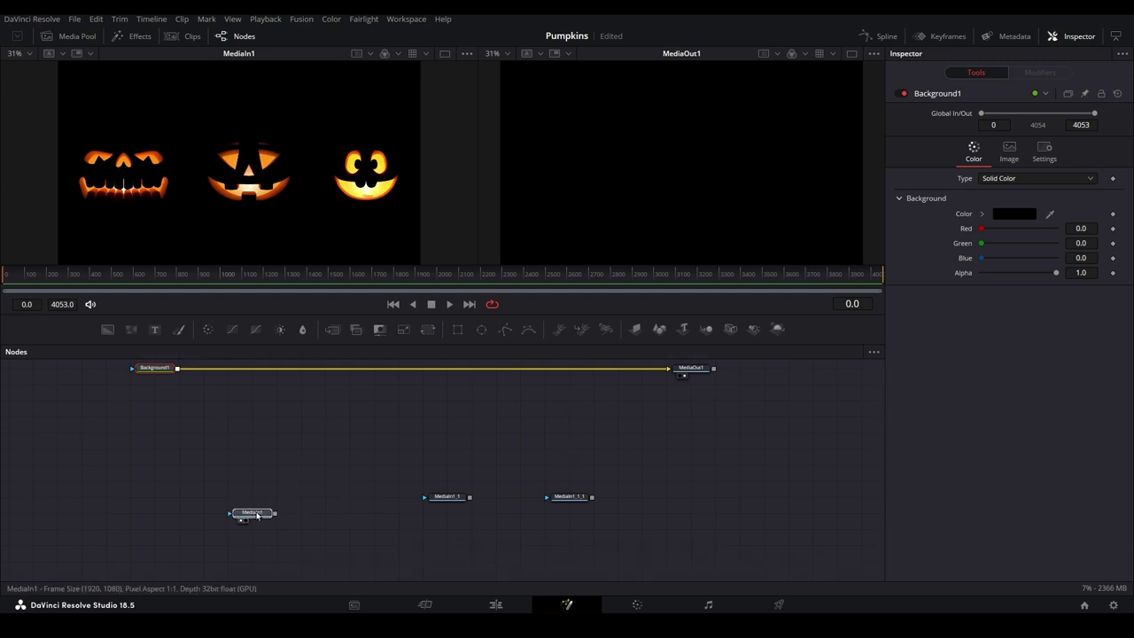
drag(437, 497, 413, 516)
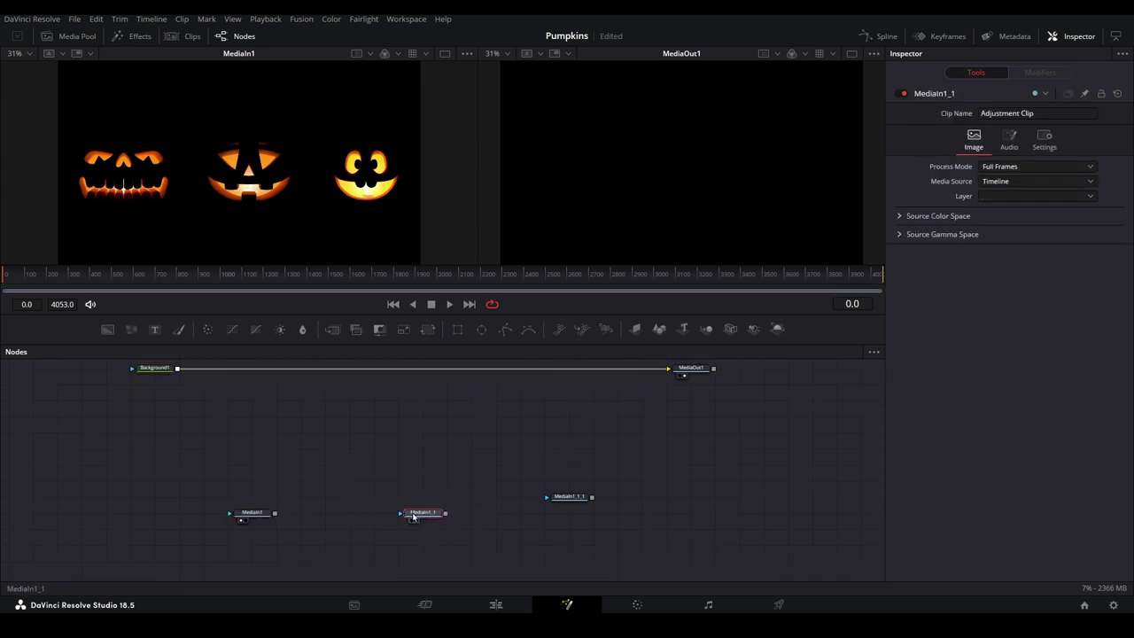
drag(571, 497, 570, 514)
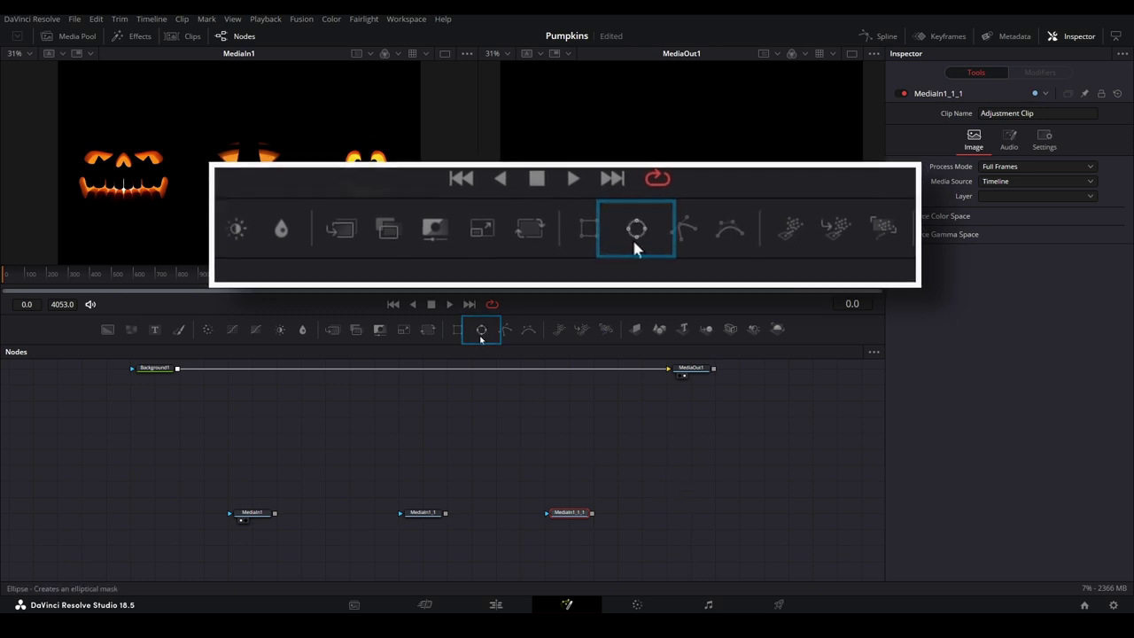
drag(480, 337, 186, 514)
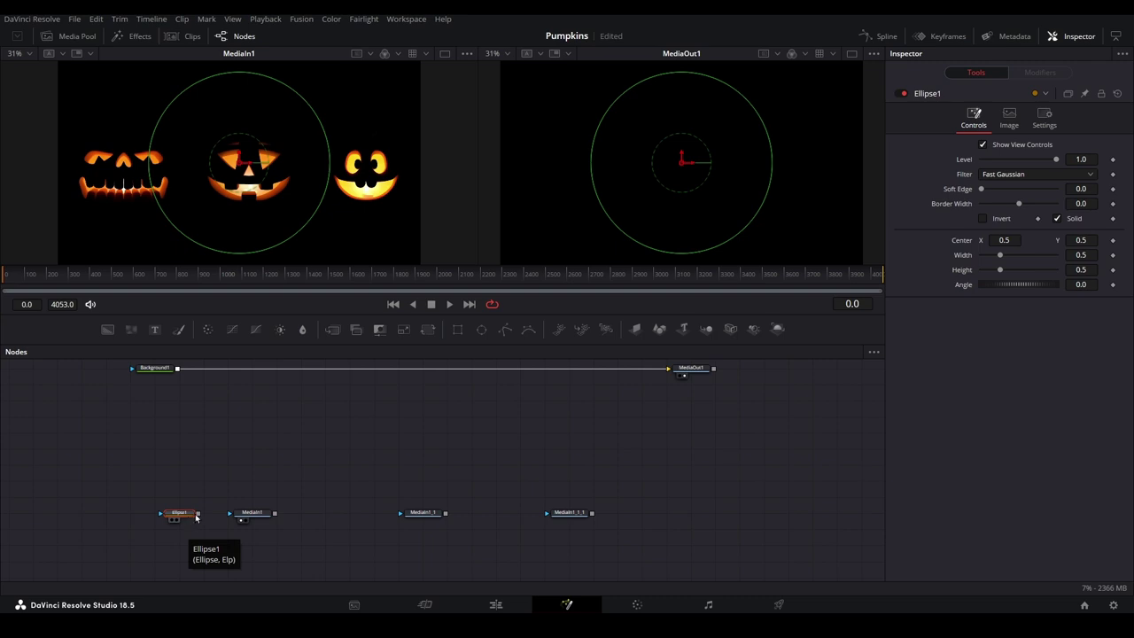
drag(198, 512, 246, 519)
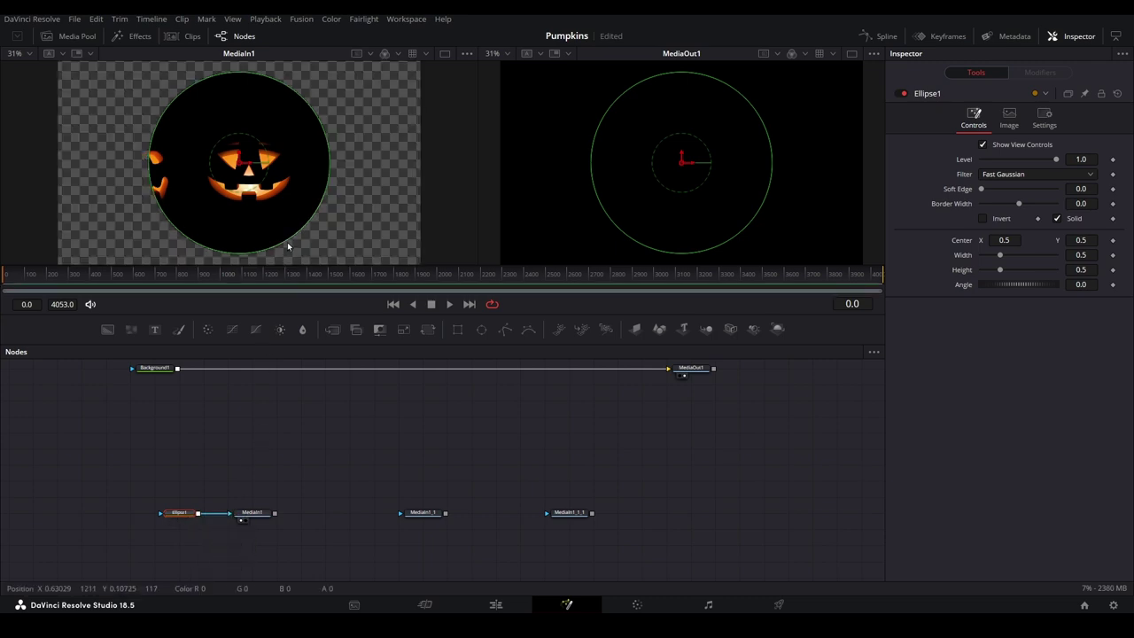
- Shrink and position the ellipse tightly around the middle face, checking near frame 1050, then paste a copy
drag(287, 242, 273, 217)
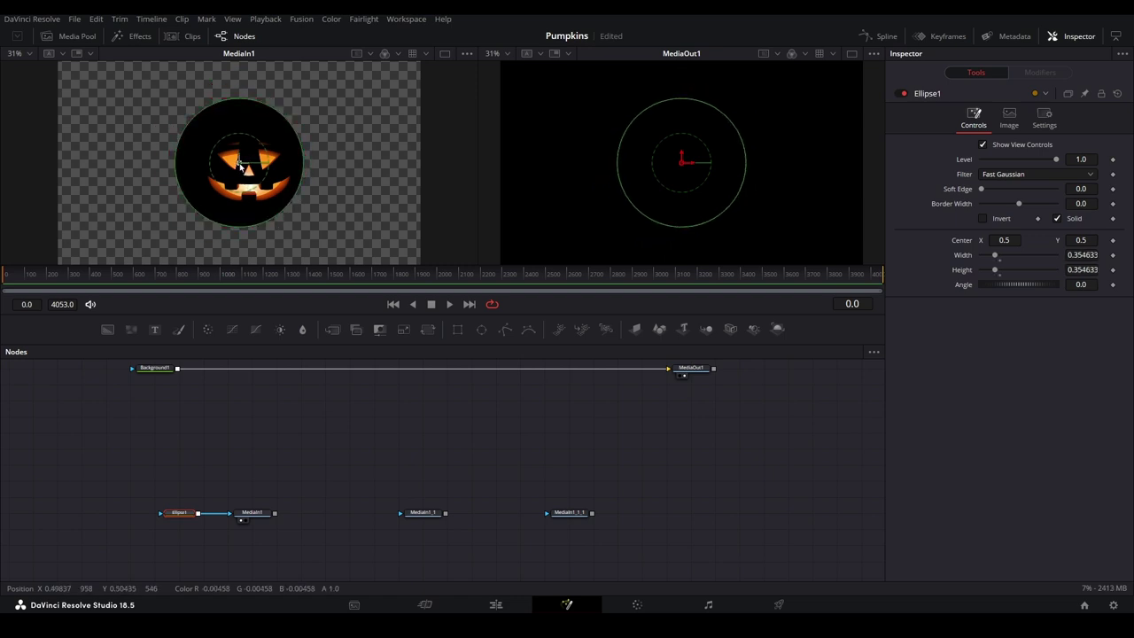
drag(239, 163, 248, 167)
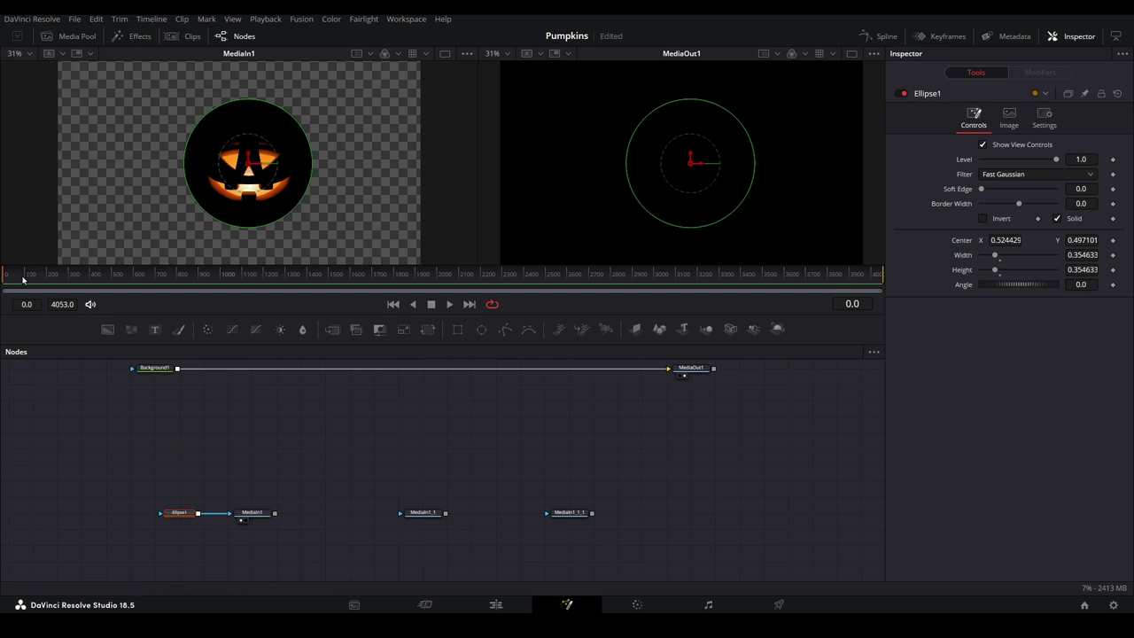
drag(24, 278, 92, 277)
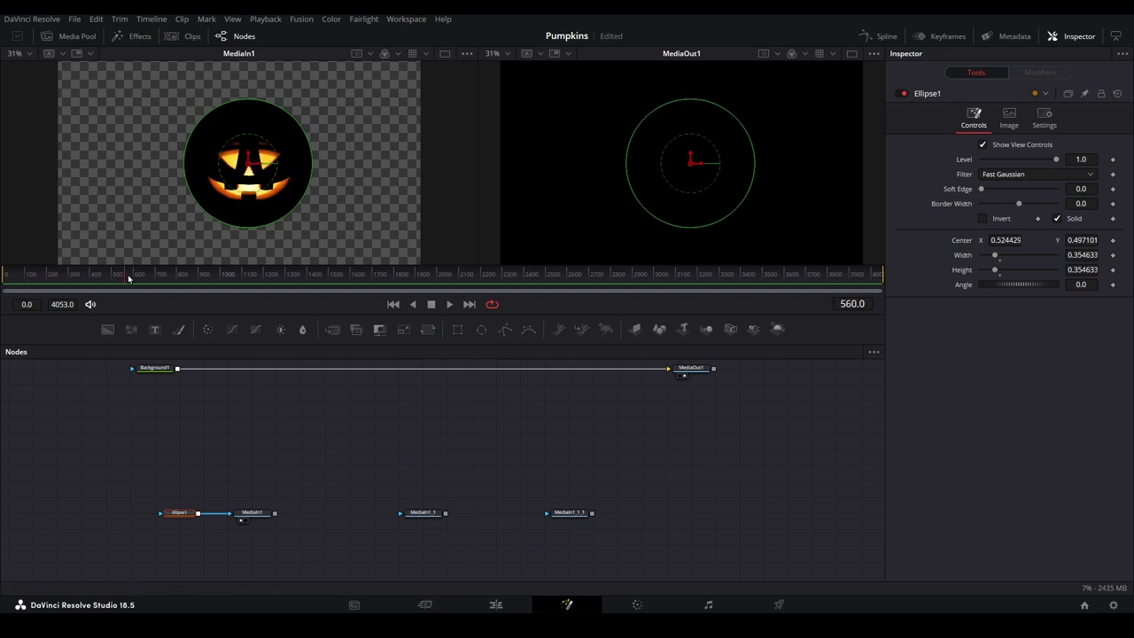
drag(209, 278, 233, 278)
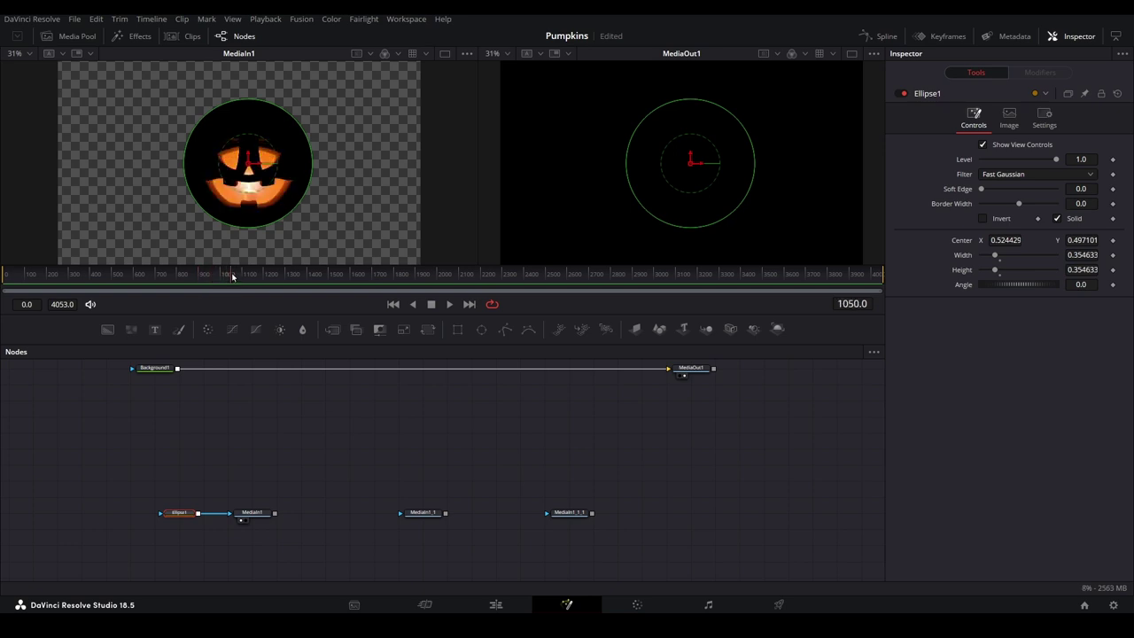
drag(286, 221, 284, 218)
drag(250, 168, 254, 180)
mouse_move(292, 214)
mouse_down()
mouse_move(255, 182)
mouse_move(284, 217)
mouse_up()
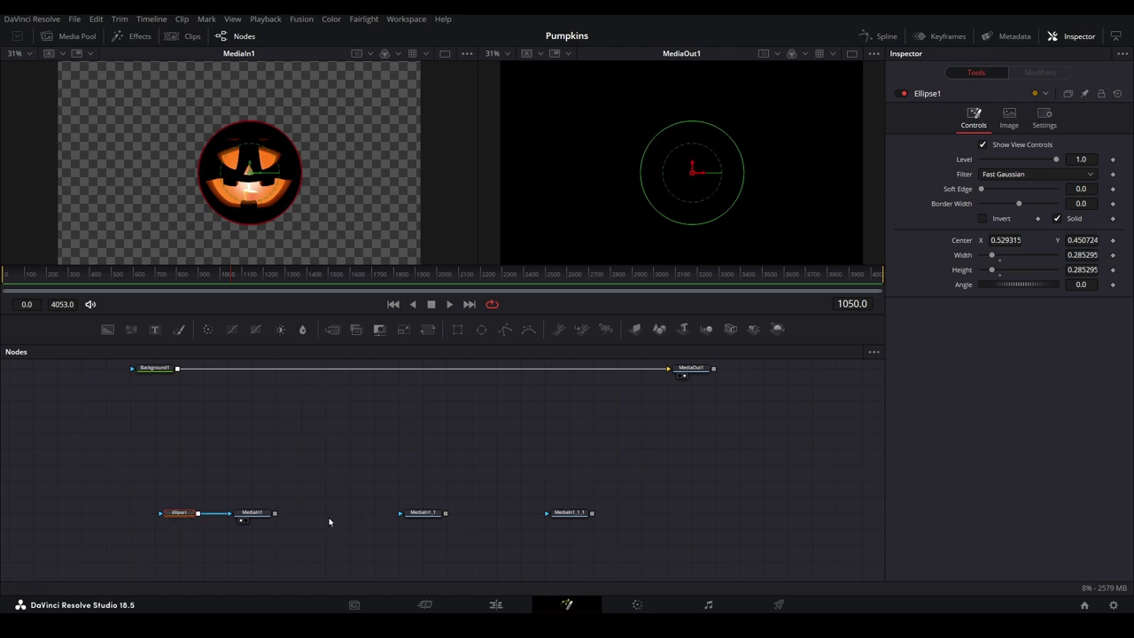
key(ctrl+v)
key(ctrl+v)
- Wire the ellipse copies to MediaIn1_1 and MediaIn1_1_1 and move them over the left and right faces
drag(367, 512, 401, 512)
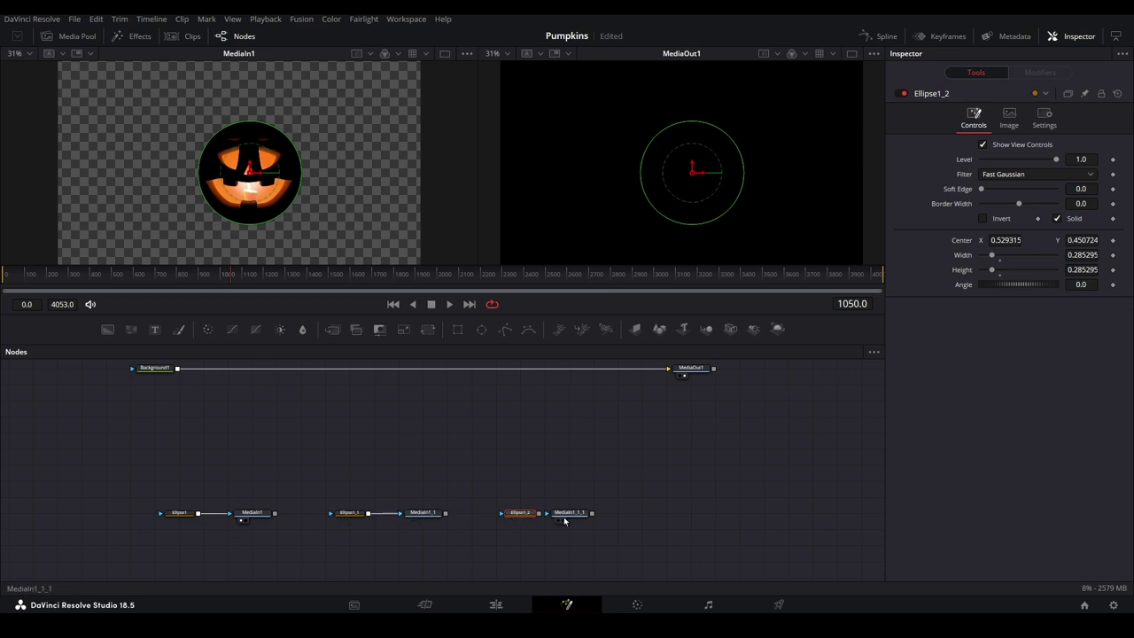
mouse_move(564, 520)
mouse_down()
mouse_move(588, 520)
mouse_move(571, 513)
mouse_up()
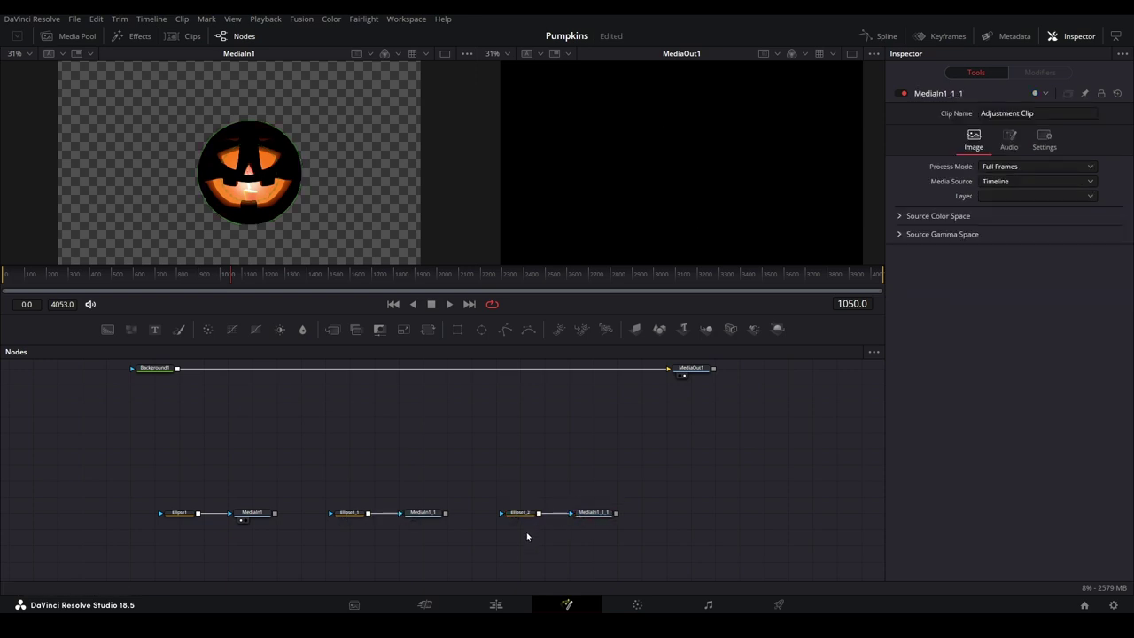
click(413, 517)
key(1)
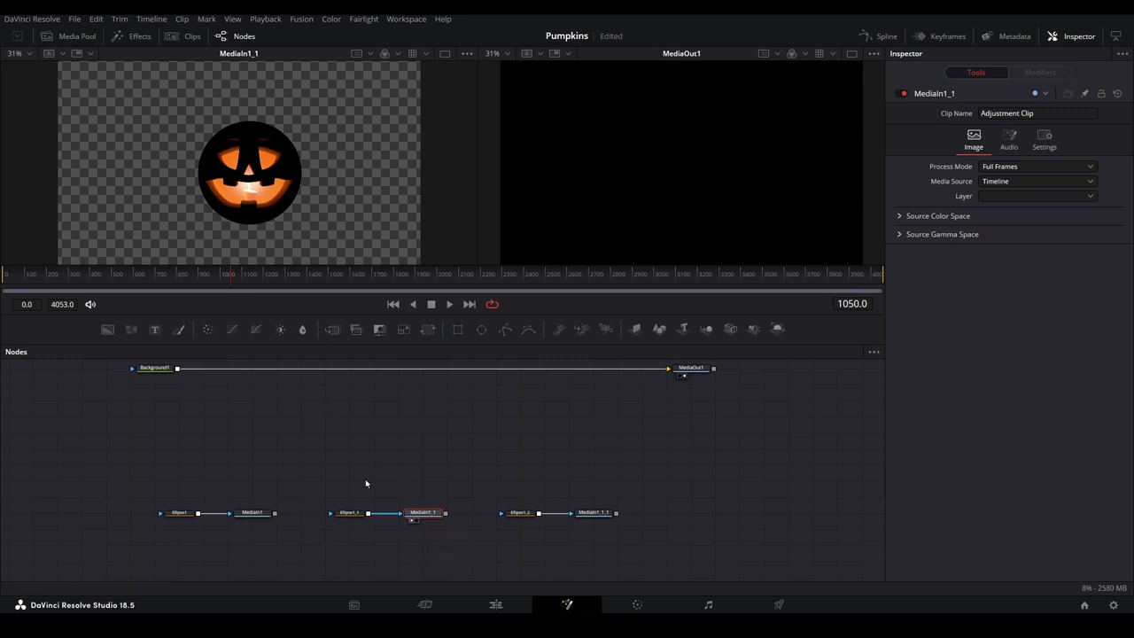
click(353, 513)
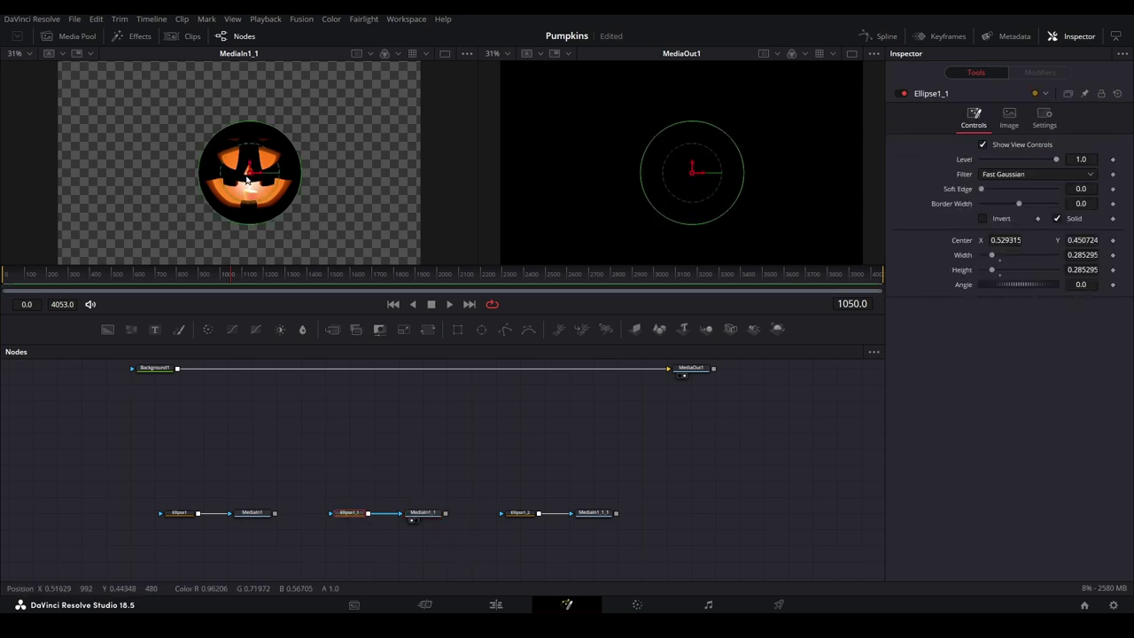
drag(243, 171, 125, 178)
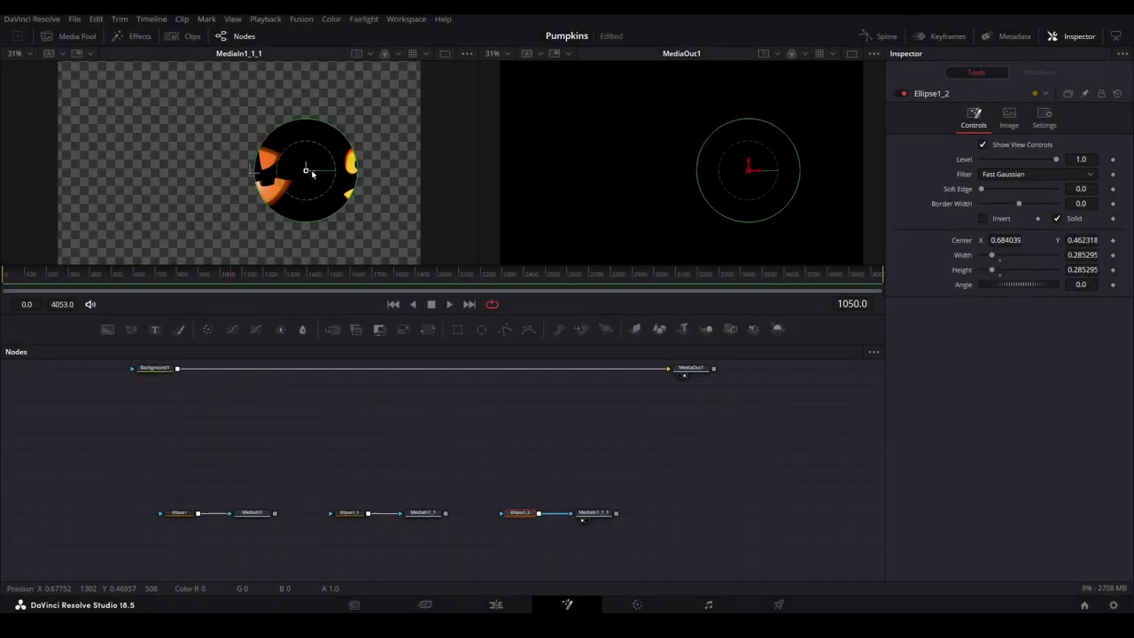
drag(312, 173, 371, 177)
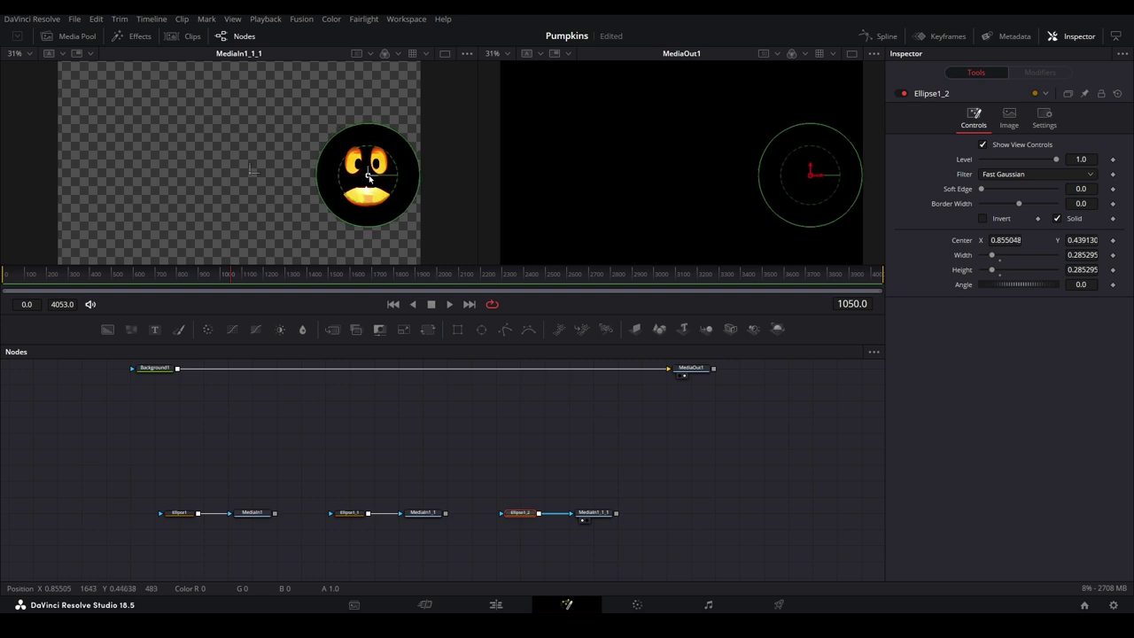
- Review MediaIn1, MediaIn1_1 and MediaIn1_1_1 one by one in the left viewer
click(258, 517)
key(1)
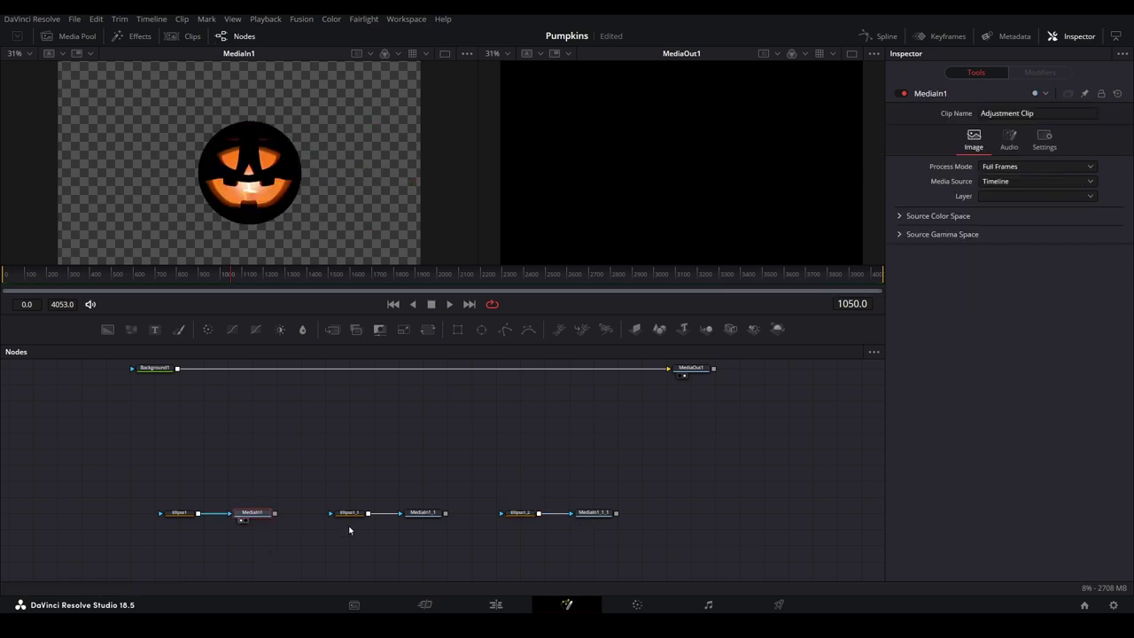
click(424, 515)
key(1)
click(591, 520)
key(1)
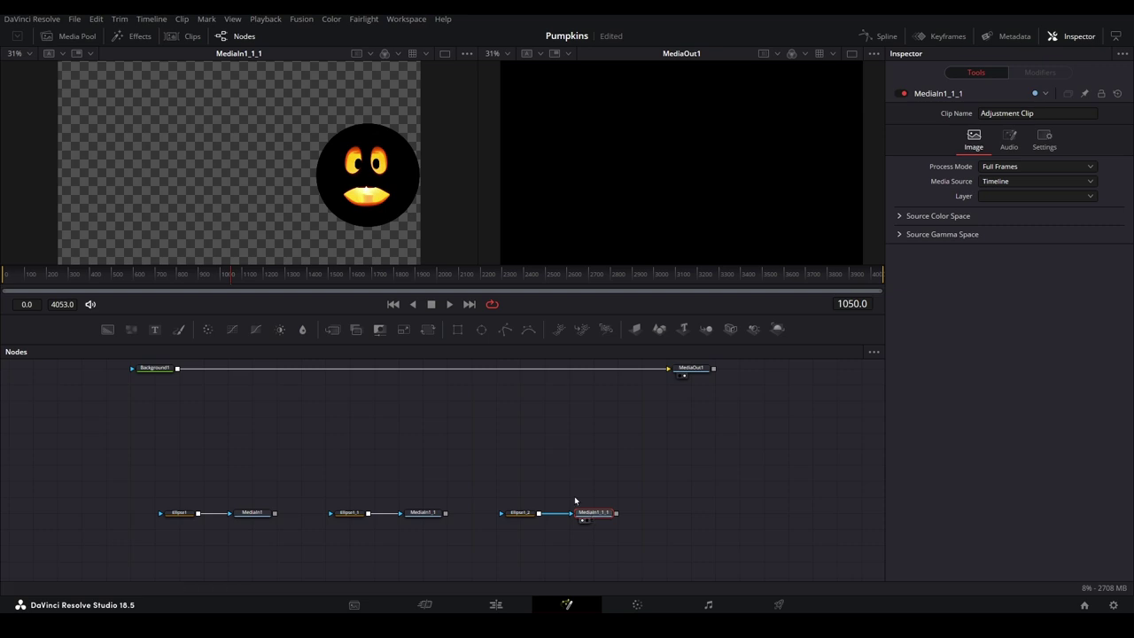
- Move Background1 left and insert a Merge1 node after it
drag(148, 375, 54, 376)
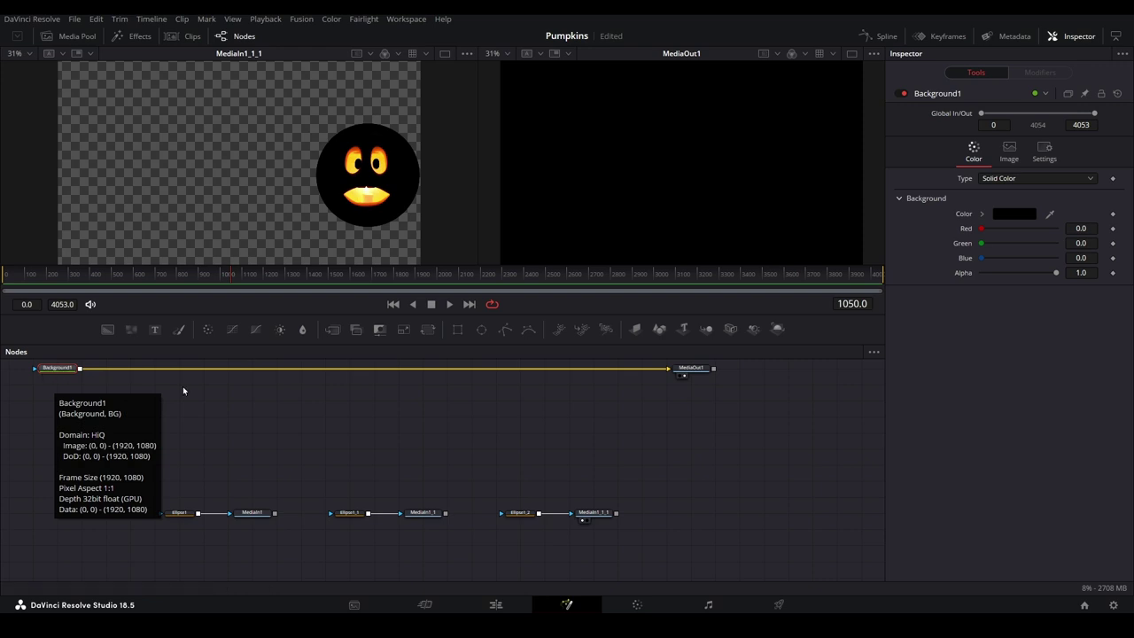
click(336, 335)
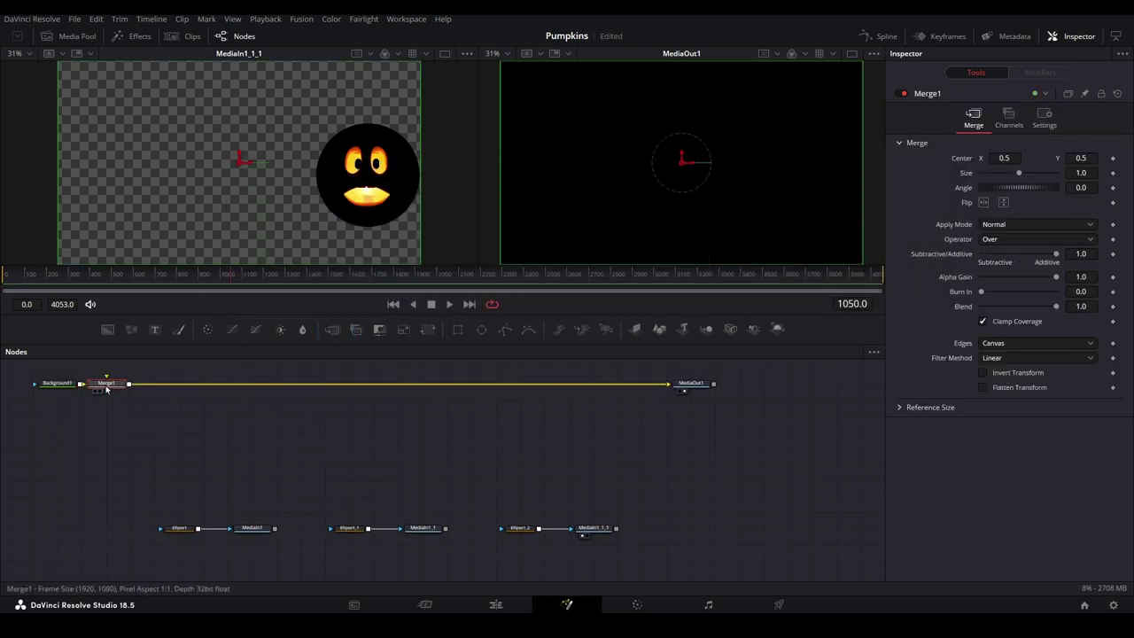
drag(124, 390, 253, 391)
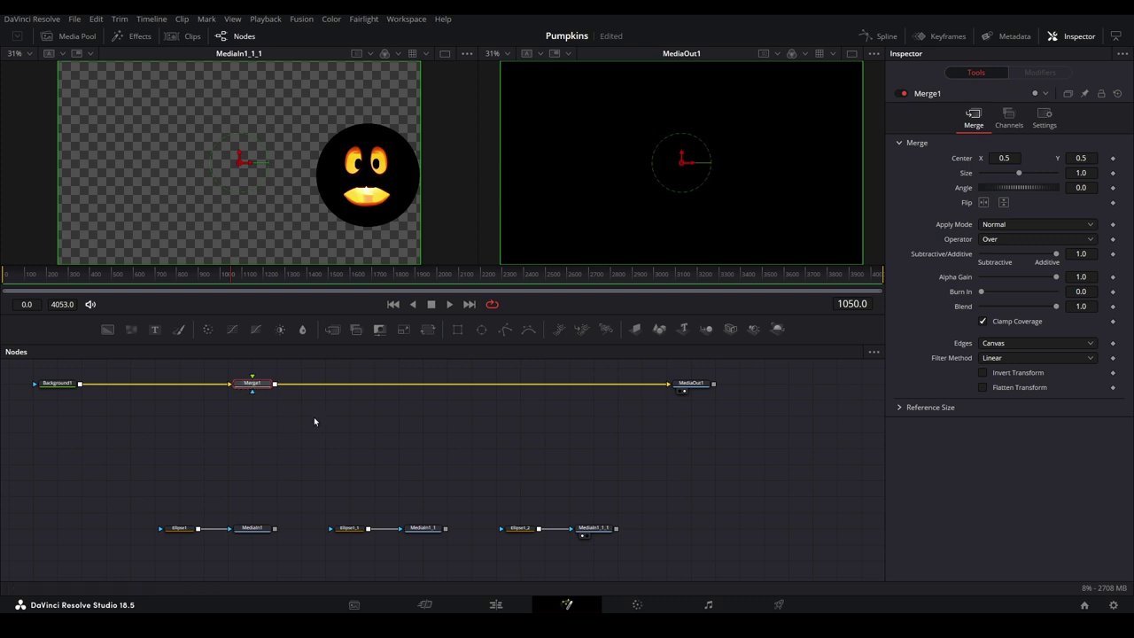
- Insert Transform1 after MediaIn1, lift it above the node, and connect it into Merge1 as foreground
click(264, 531)
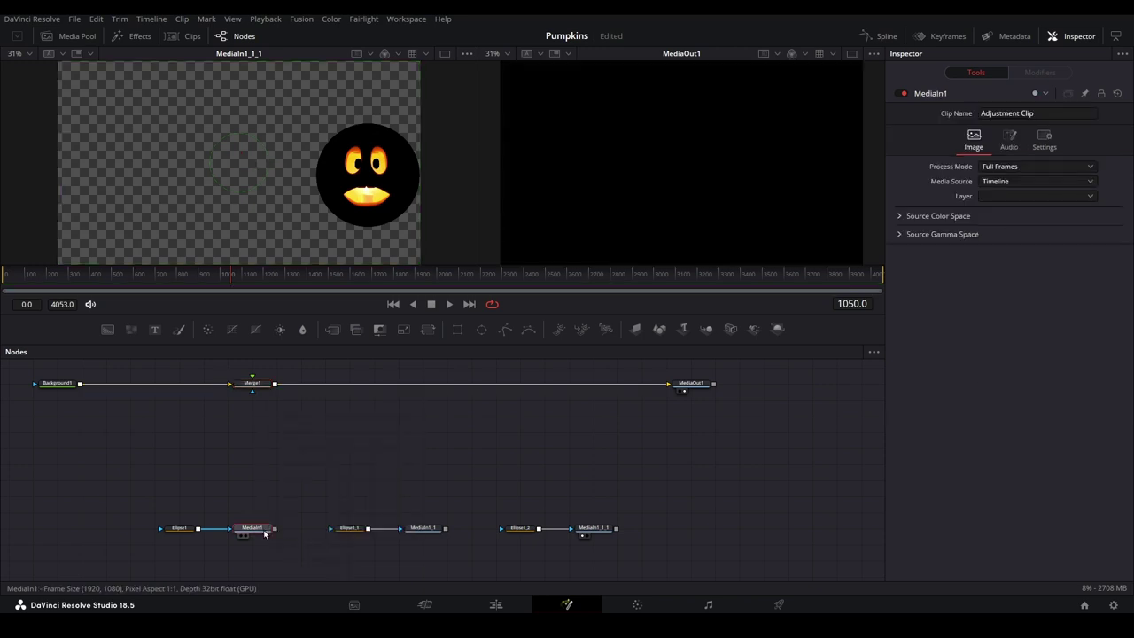
click(426, 333)
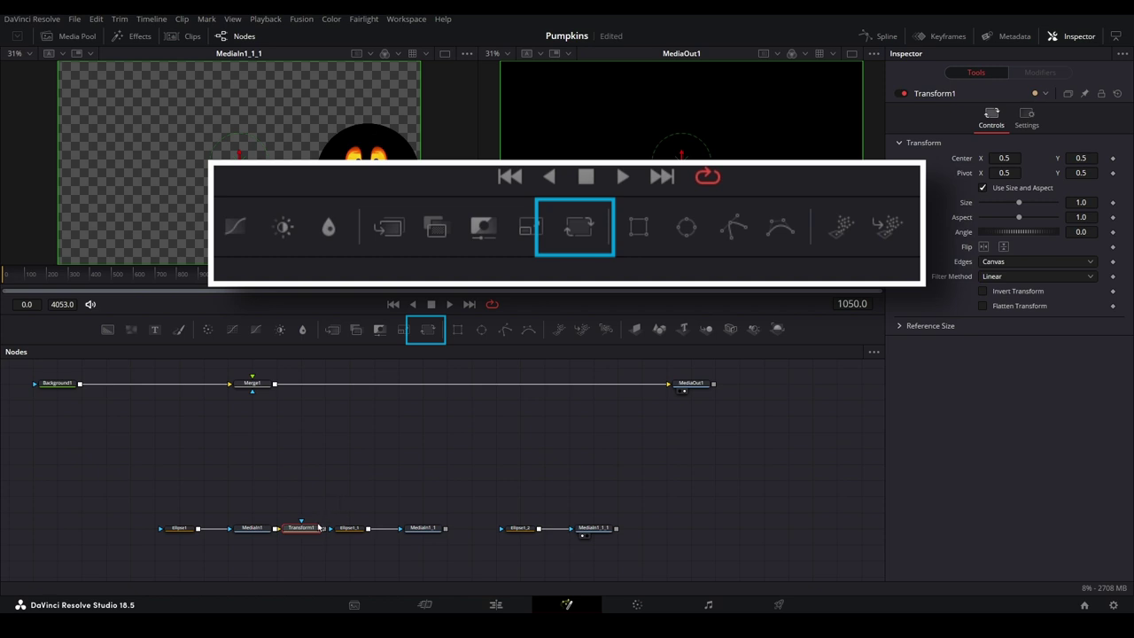
drag(317, 528, 268, 463)
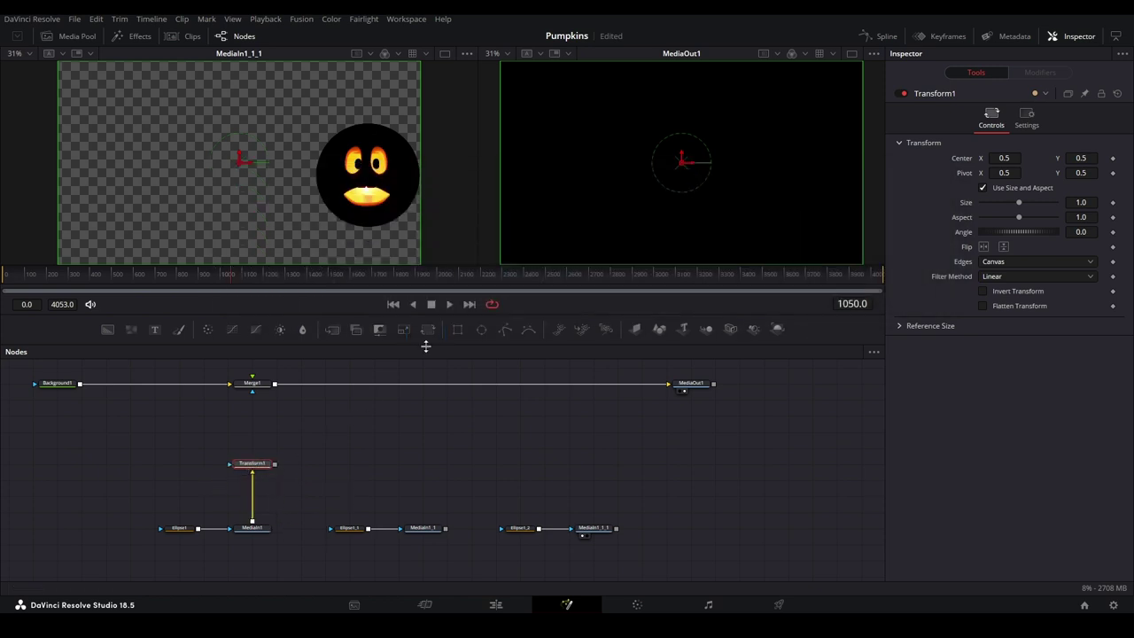
drag(427, 329, 253, 430)
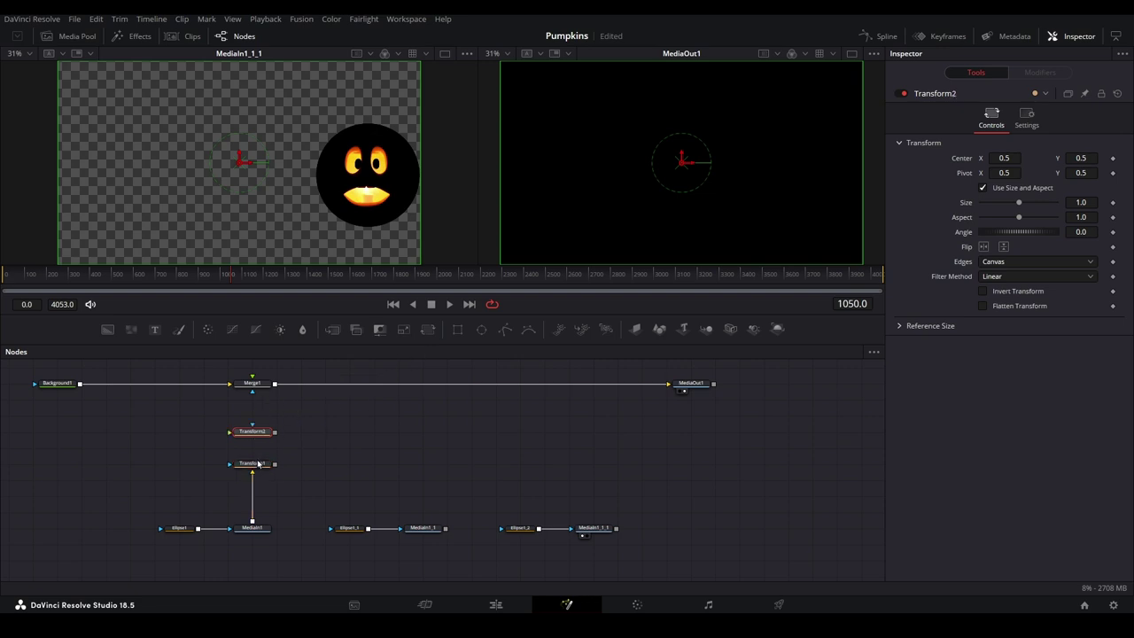
mouse_move(252, 472)
mouse_down()
mouse_move(304, 452)
mouse_move(253, 434)
mouse_move(262, 467)
mouse_up()
key(Delete)
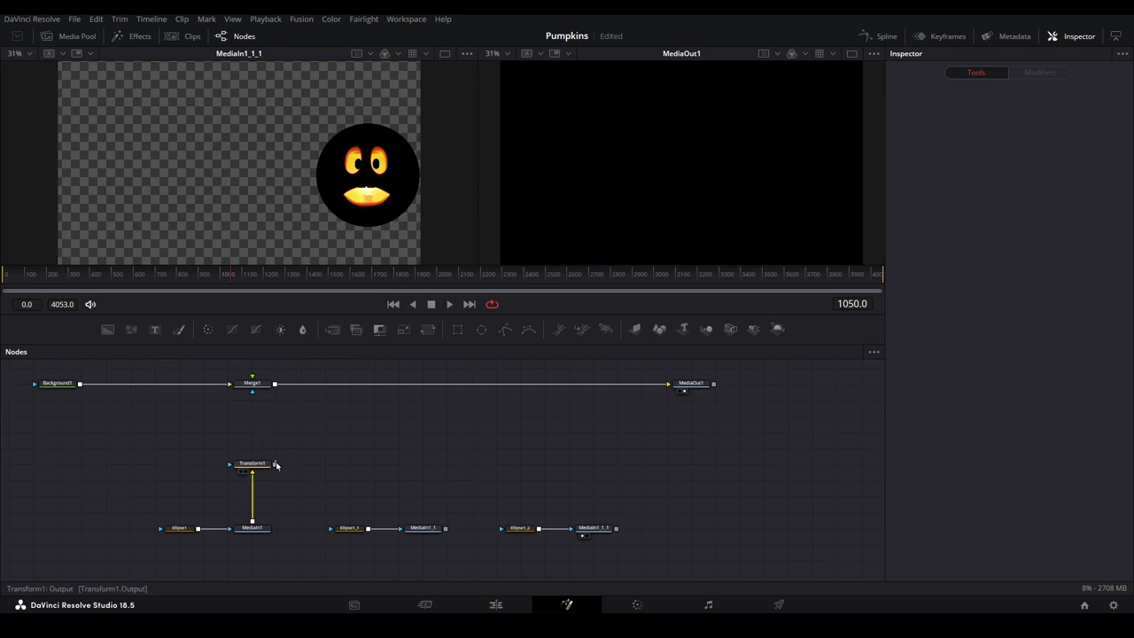
drag(273, 465, 253, 392)
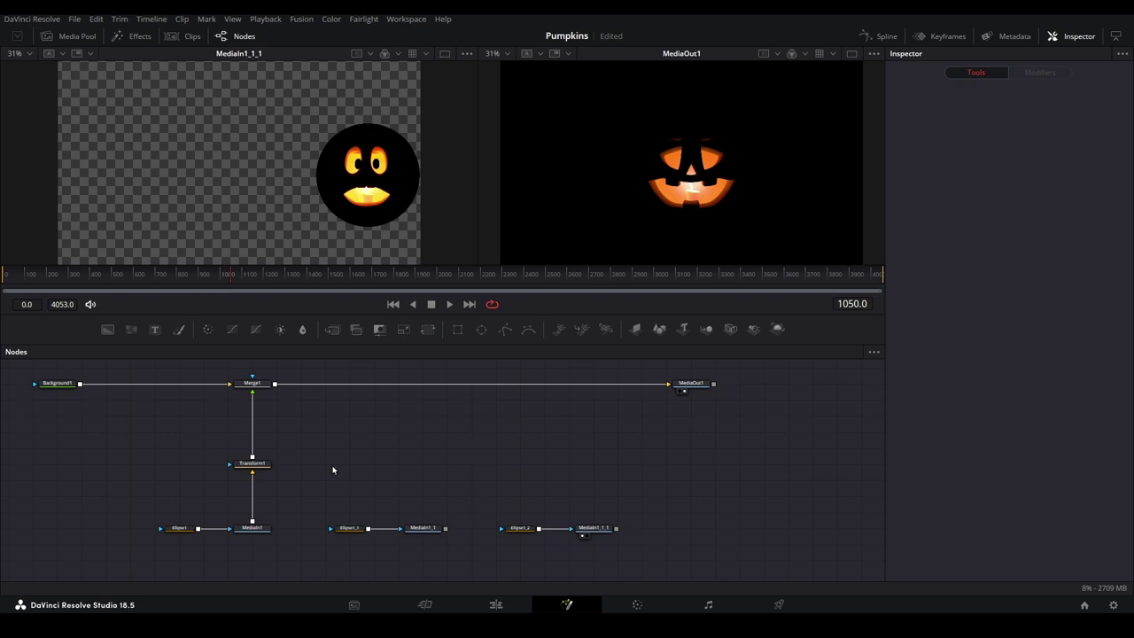
- Set Transform1 to size 0.88 and centre X 0.476, undoing the stray move of the face
click(264, 466)
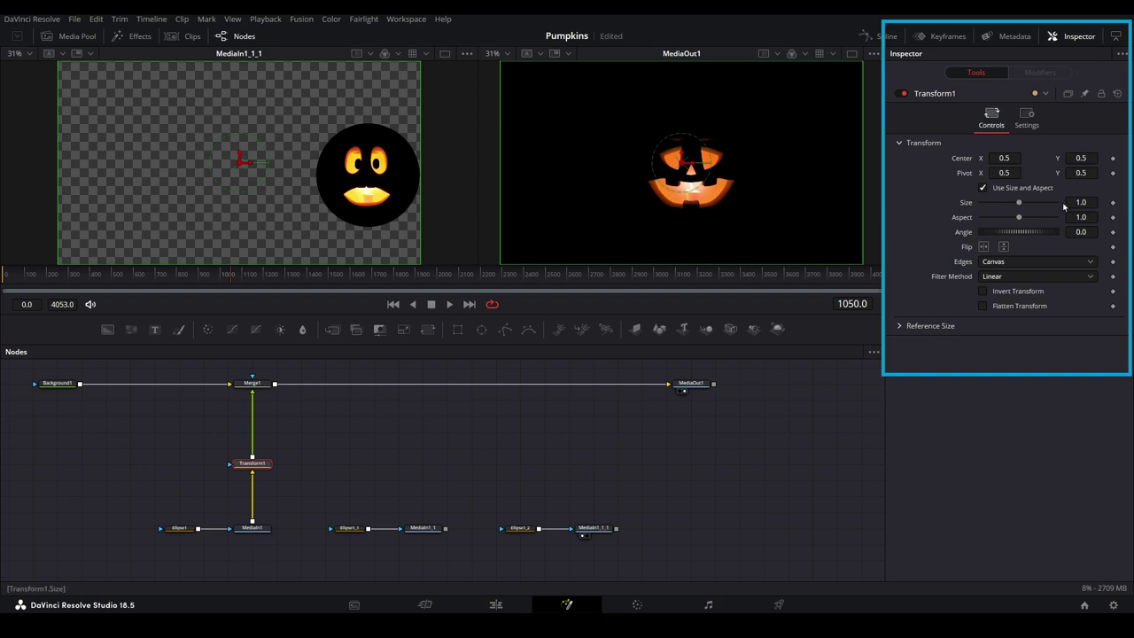
drag(1021, 206, 1006, 204)
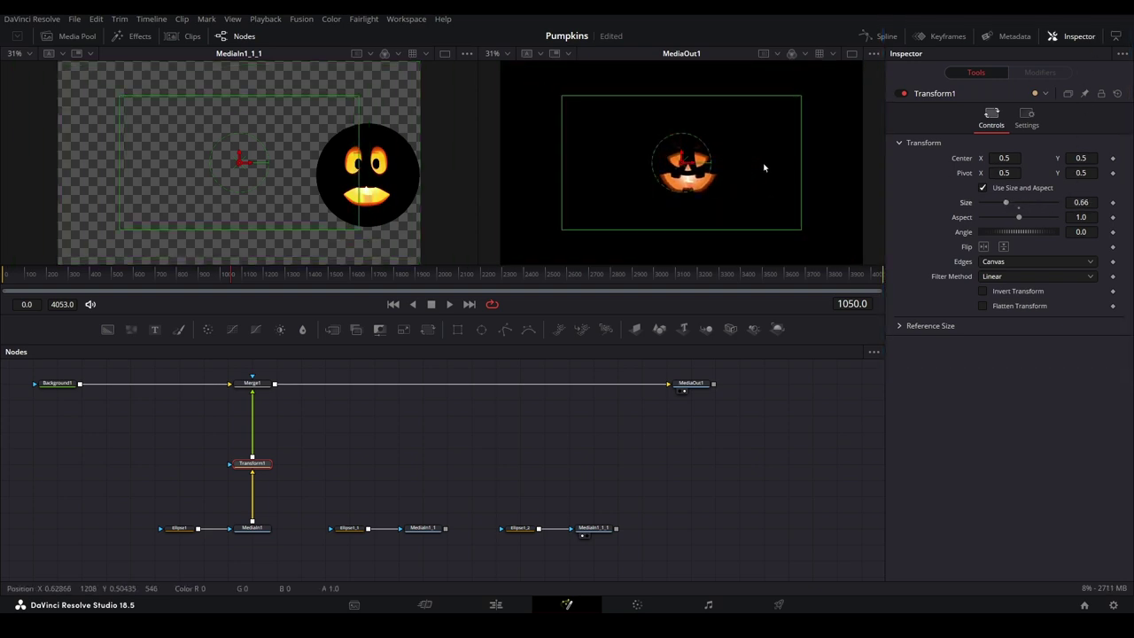
drag(1003, 157, 984, 158)
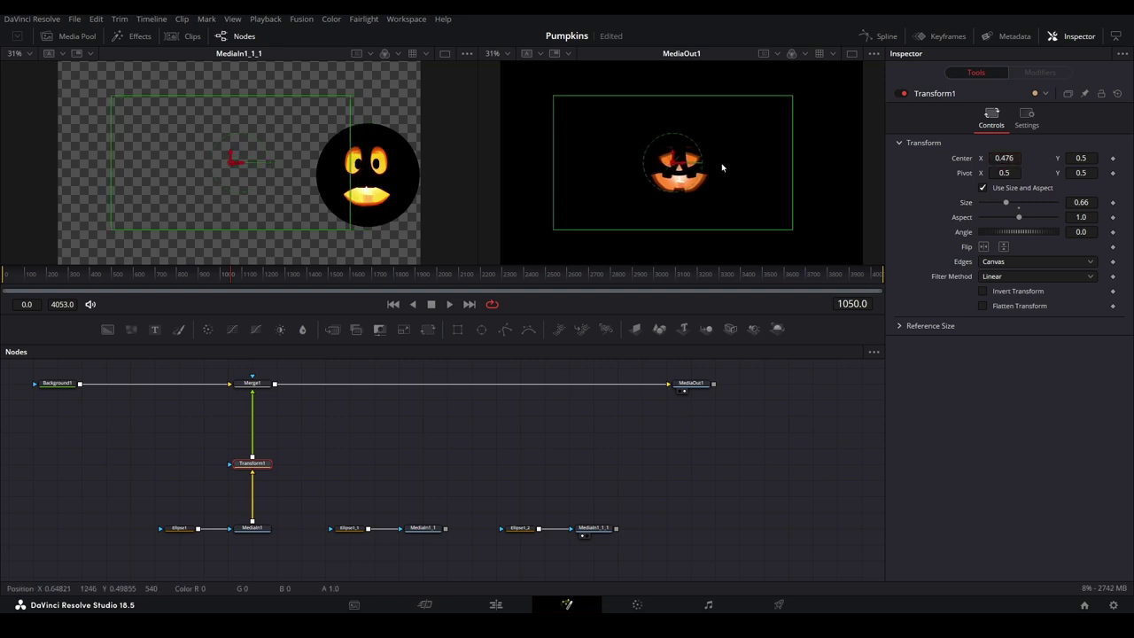
drag(677, 161, 654, 172)
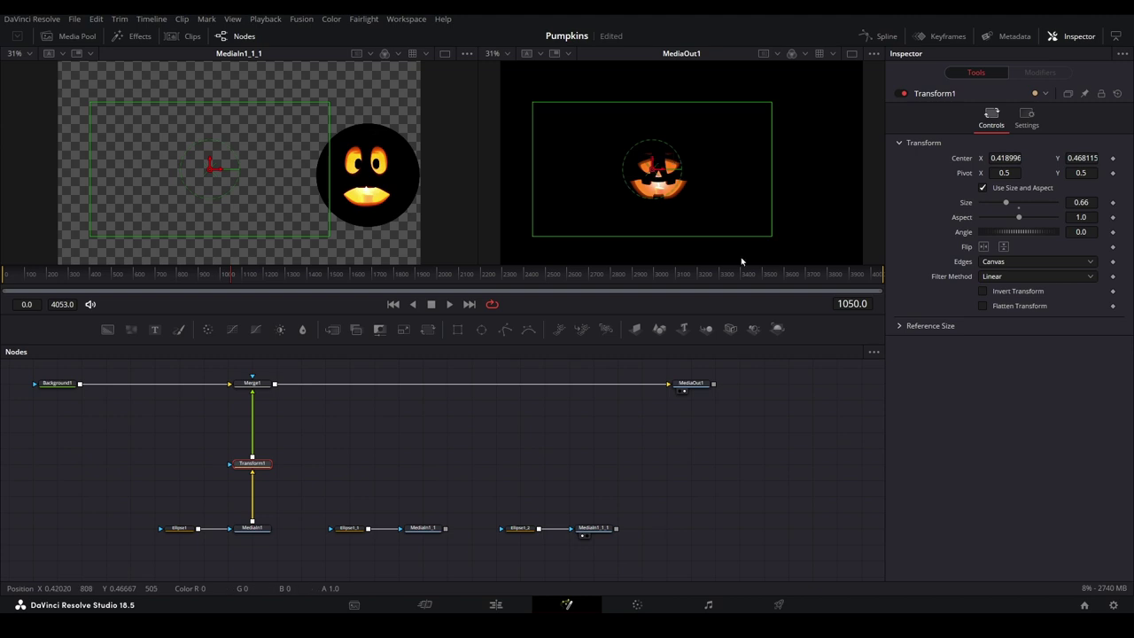
key(ctrl+z)
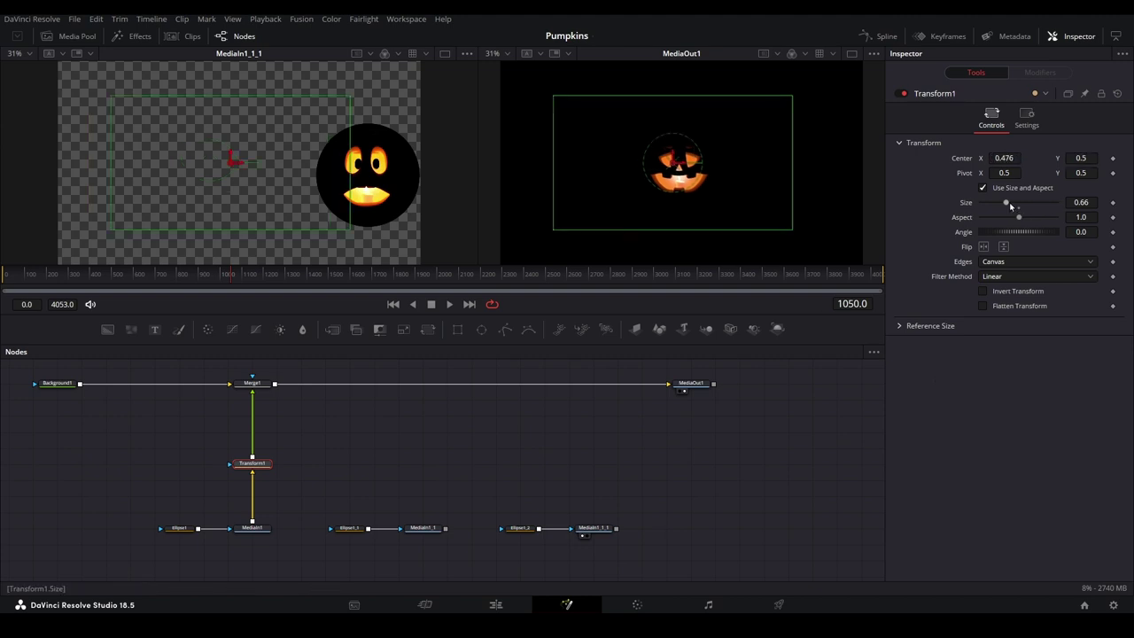
drag(1008, 203, 1019, 205)
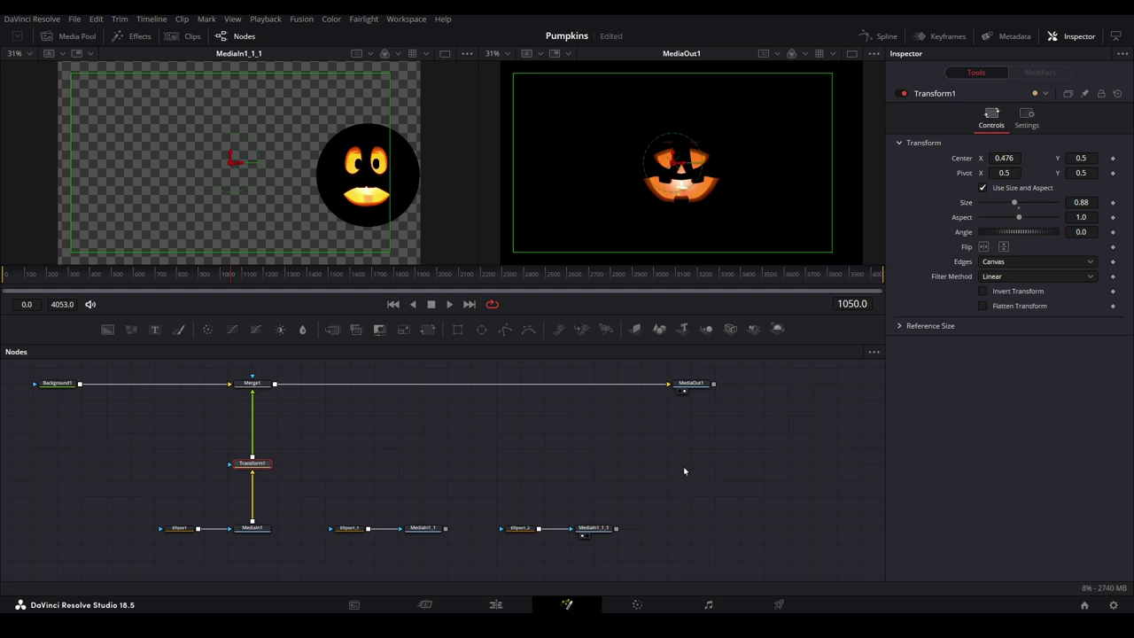
- Insert Merge2 before MediaOut1 with a new Transform2 fed by MediaIn1_1
click(255, 383)
drag(331, 338, 356, 390)
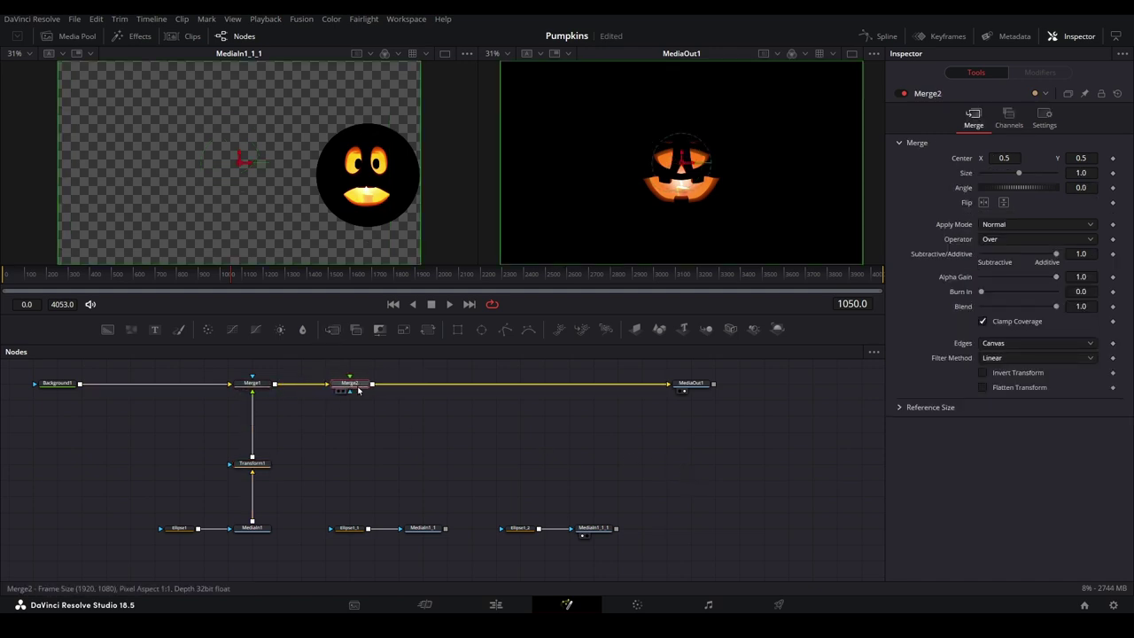
drag(428, 328, 359, 414)
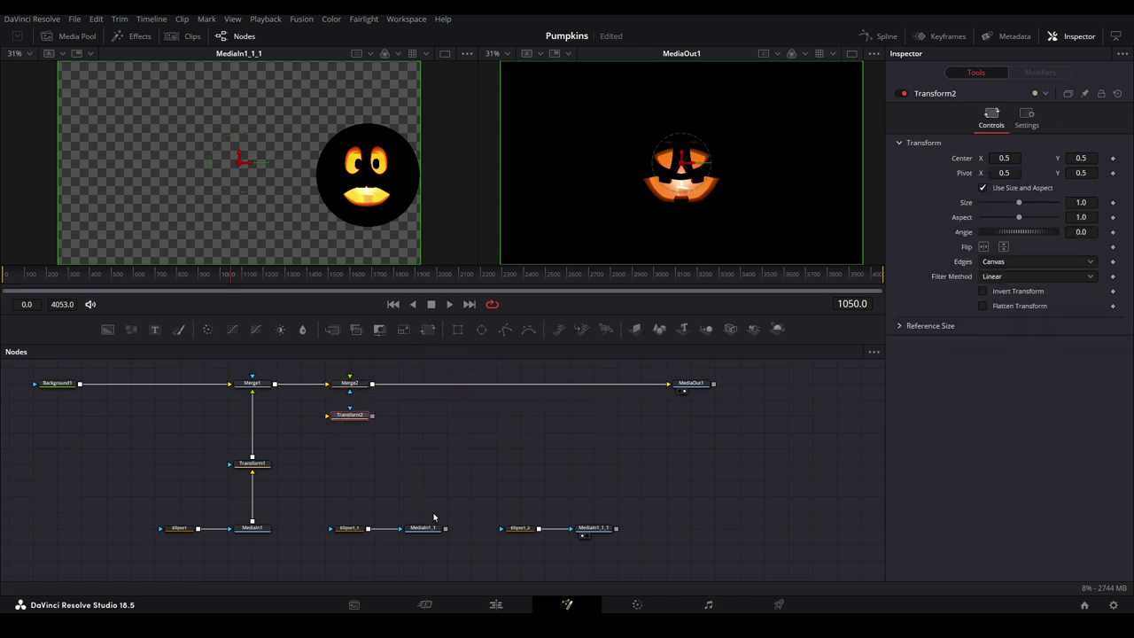
drag(444, 528, 361, 384)
click(361, 386)
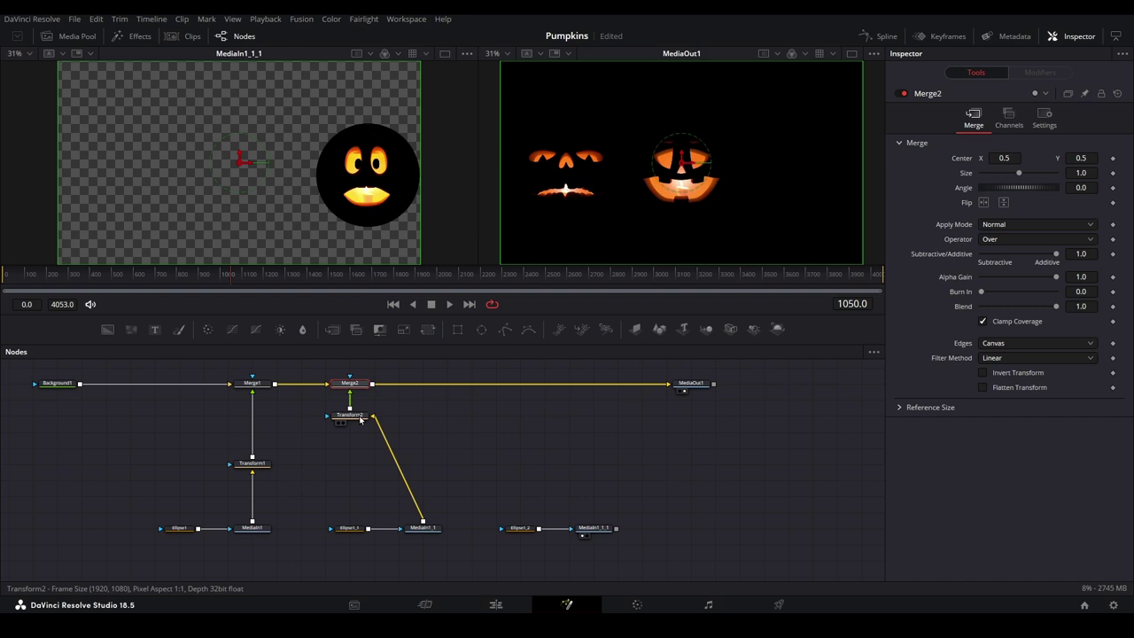
- Scale the second face to 0.77 and raise it near the top of the frame
click(359, 416)
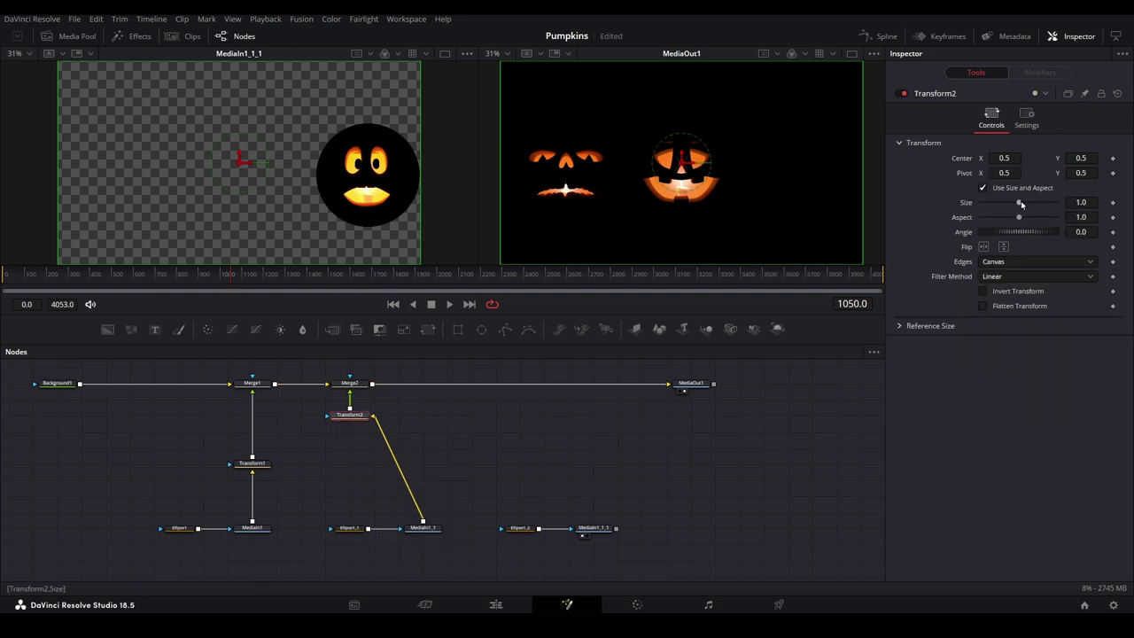
drag(1021, 204, 1011, 207)
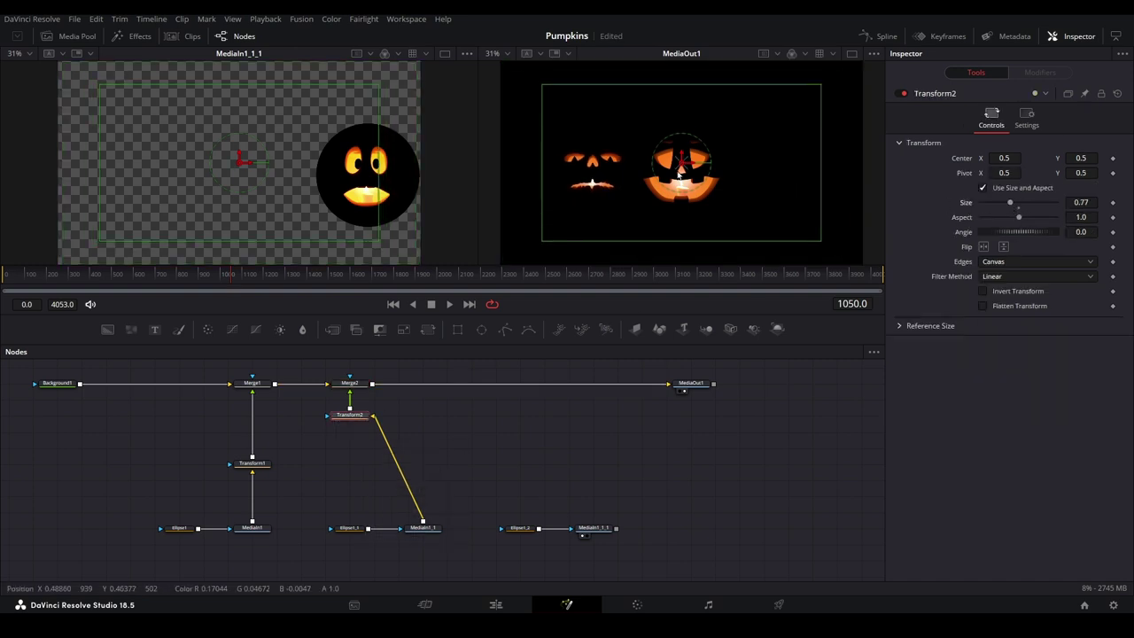
drag(680, 161, 665, 95)
- Paste a copy of Transform2 as Transform2_1 and feed MediaIn1_1 into it
scroll(670, 106, down, 2)
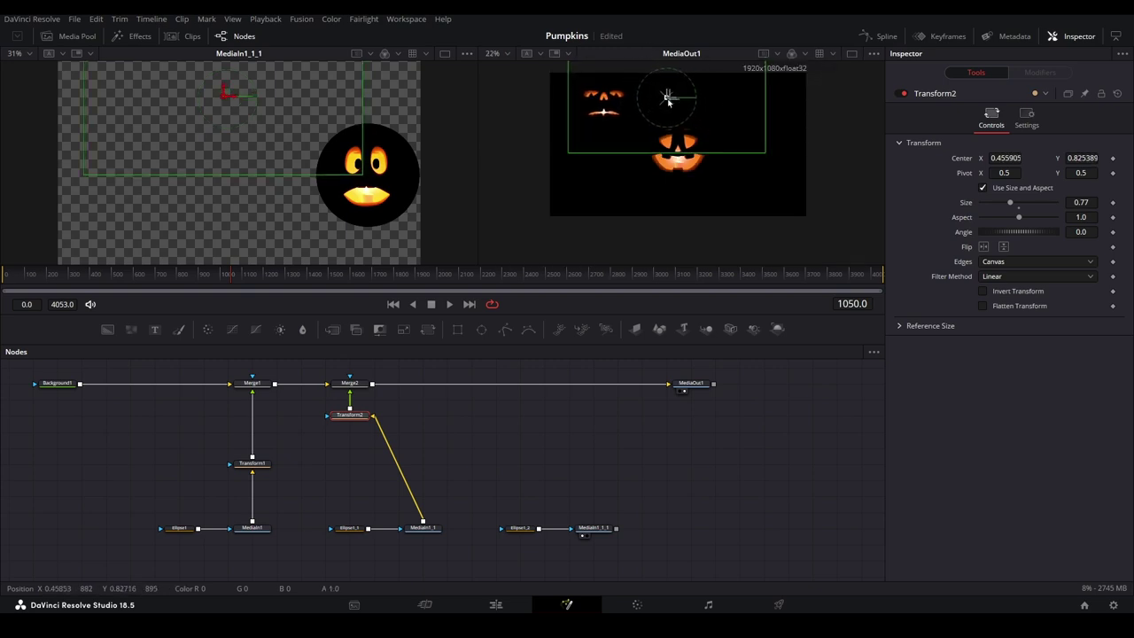
drag(362, 417, 361, 465)
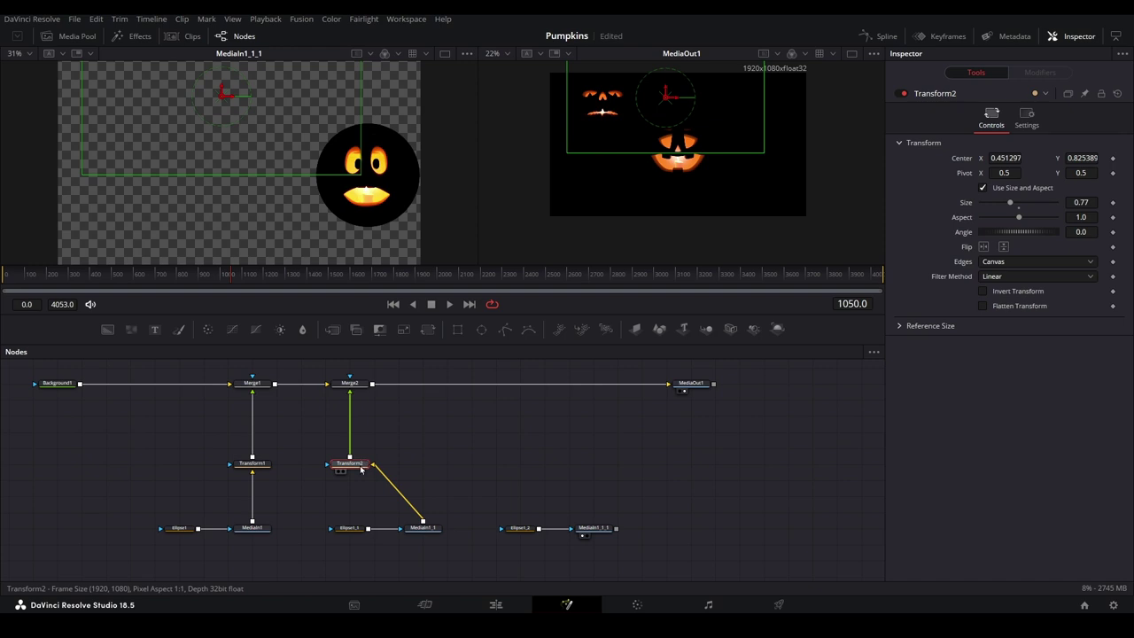
key(ctrl+v)
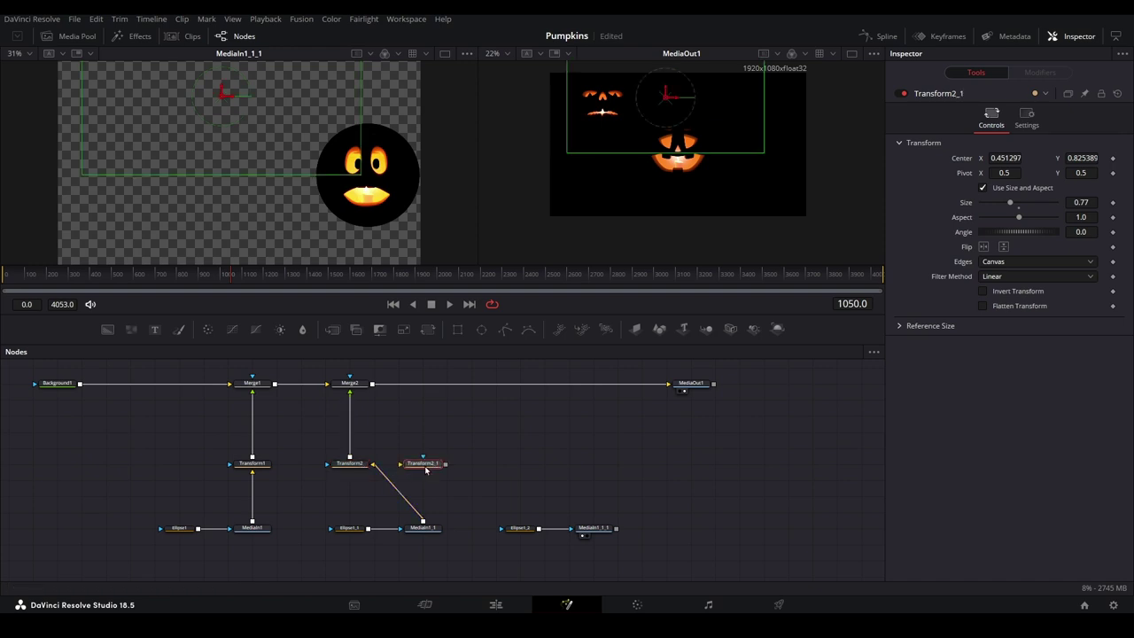
drag(429, 518, 434, 477)
- Insert Merge3 before MediaOut1 with Transform2_1 as its foreground
click(350, 382)
click(332, 328)
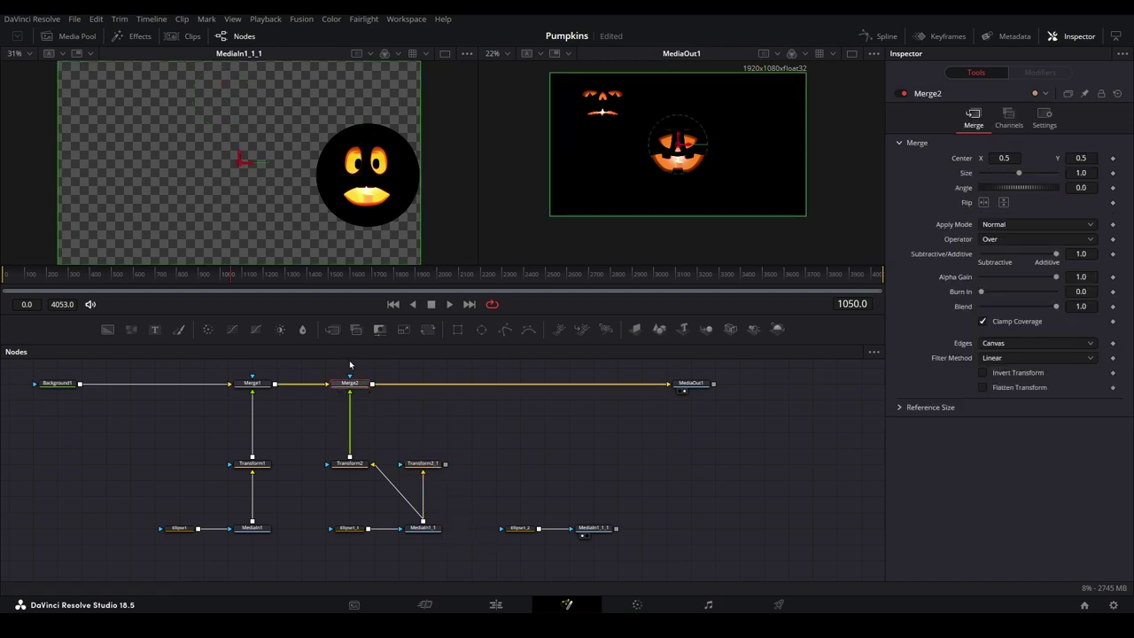
drag(385, 382, 432, 387)
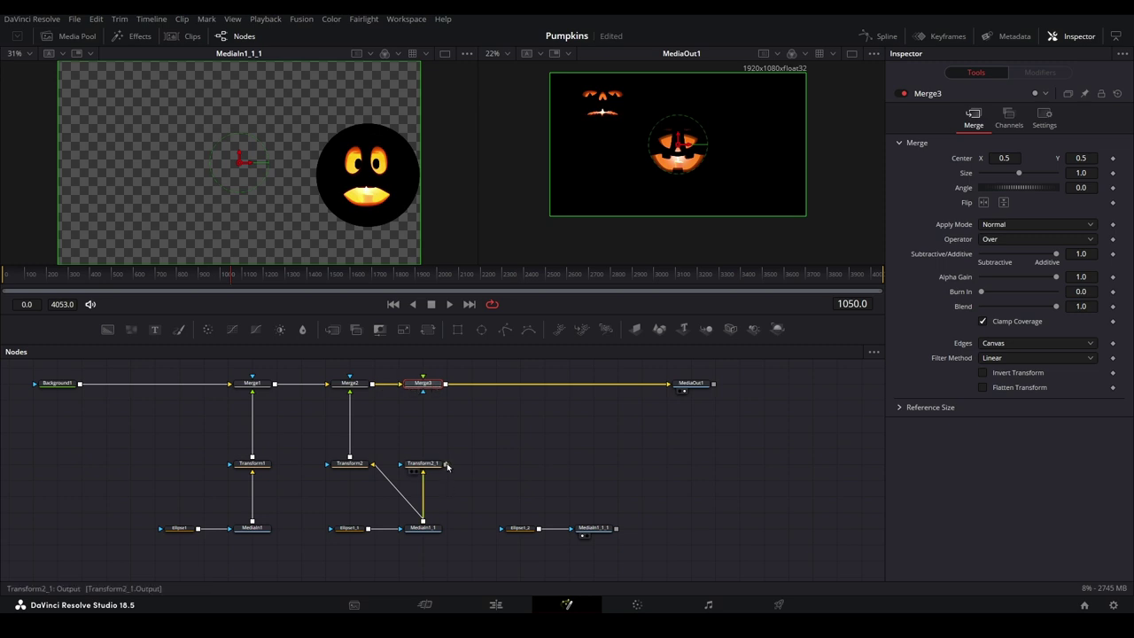
drag(447, 463, 424, 386)
- Move the third face to the lower right, centred at X 1.08033, Y 0.286294
click(422, 463)
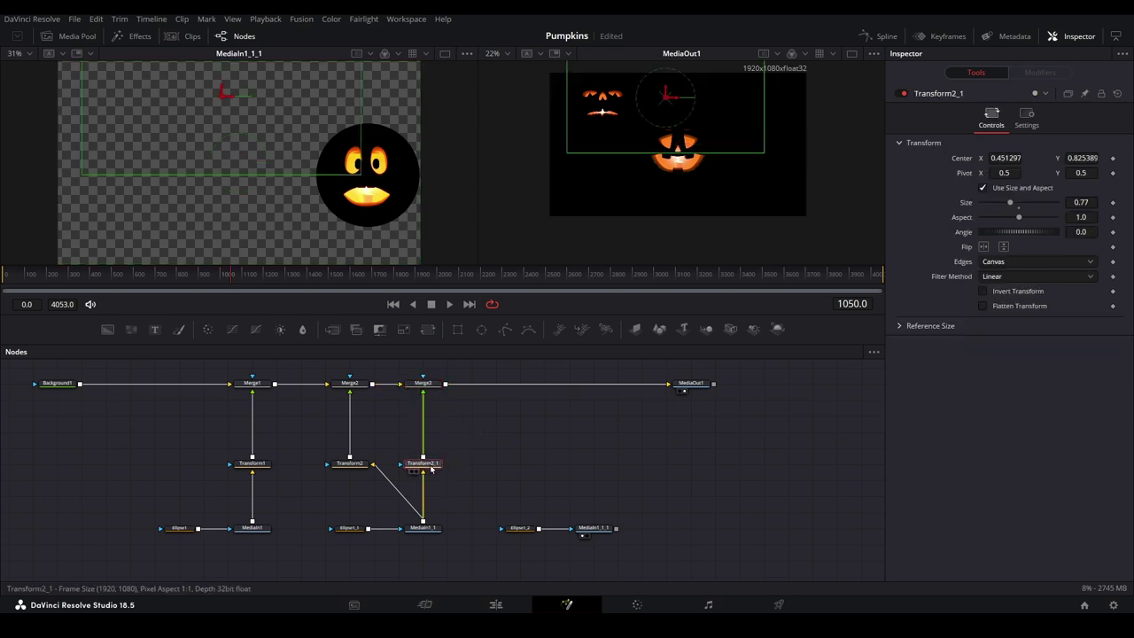
drag(672, 99, 827, 177)
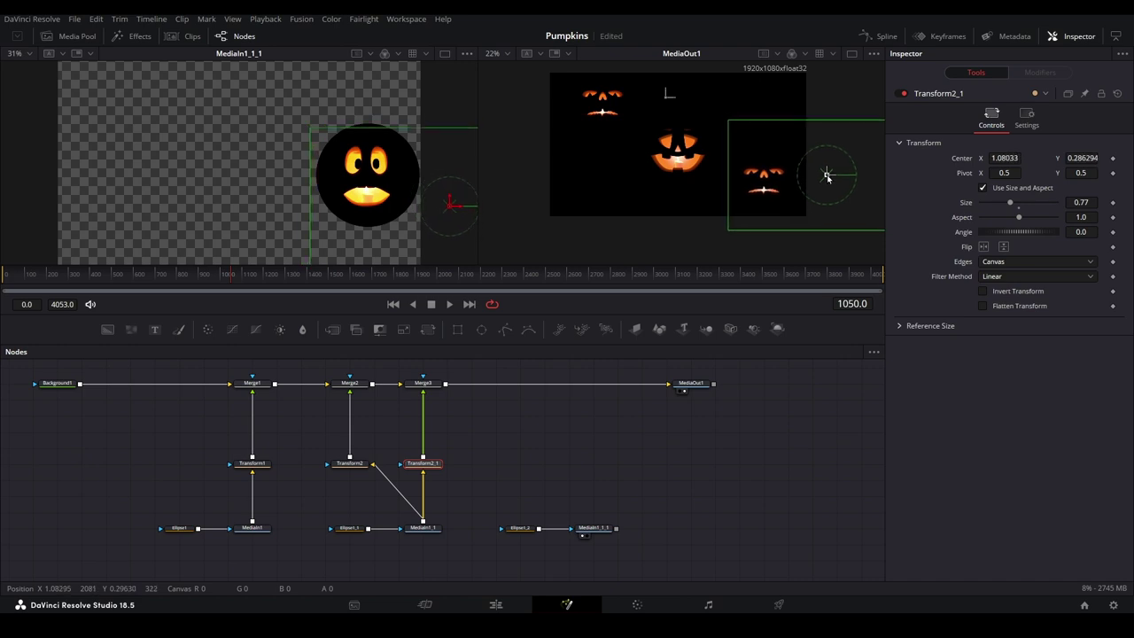
click(547, 434)
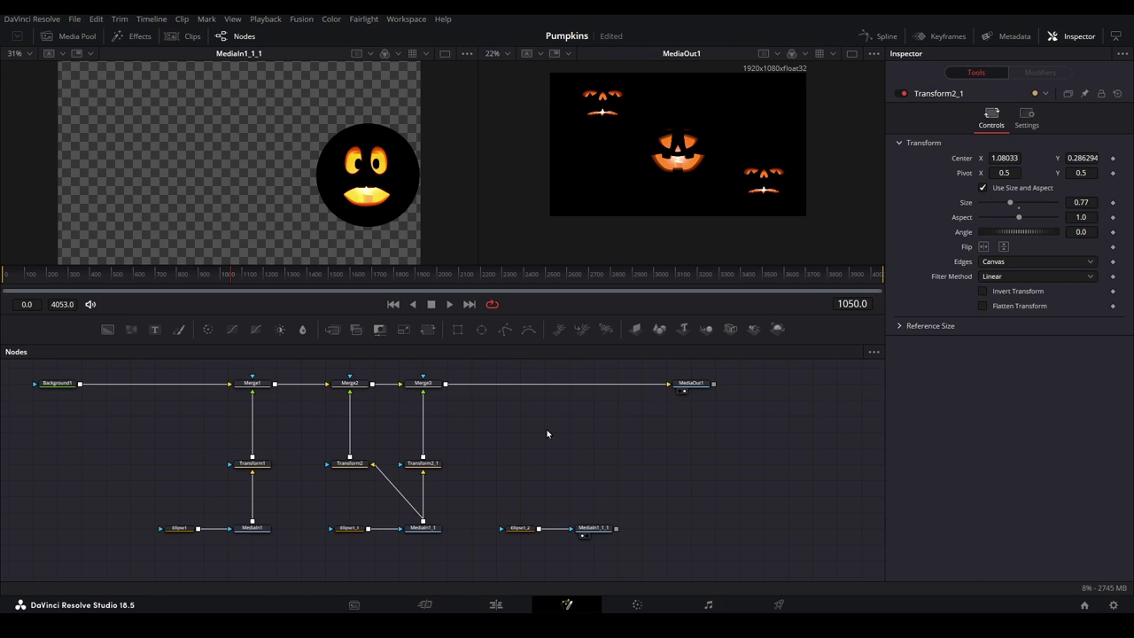
click(424, 383)
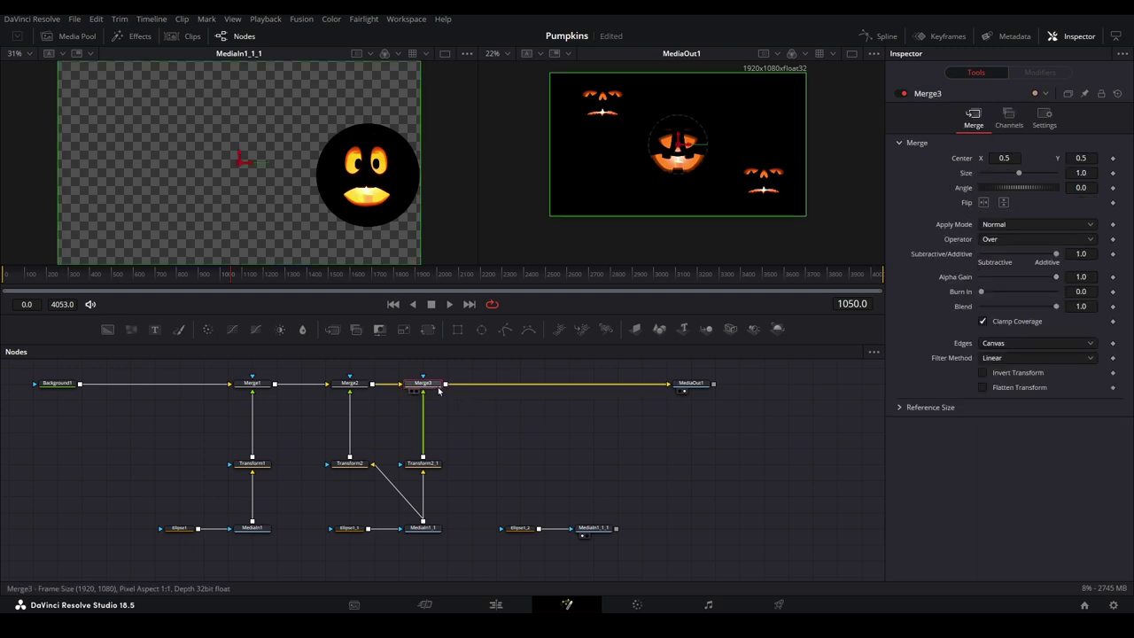
- Make room before MediaOut1 and paste copies of Merge2, Merge3, Transform2 and Transform2_1
click(437, 465)
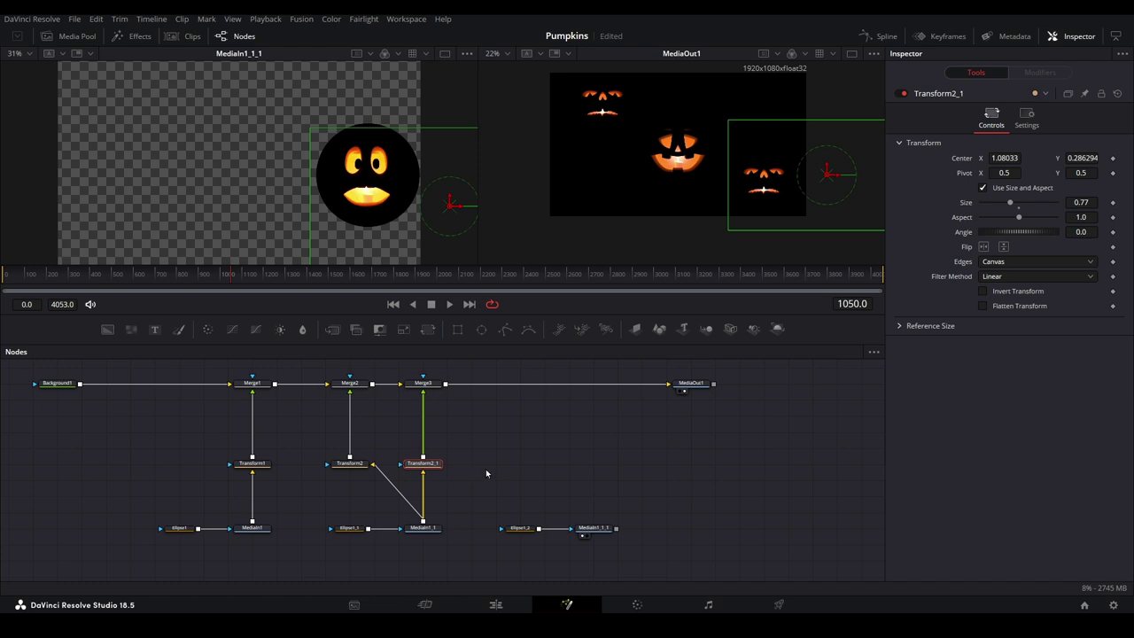
drag(691, 383, 837, 383)
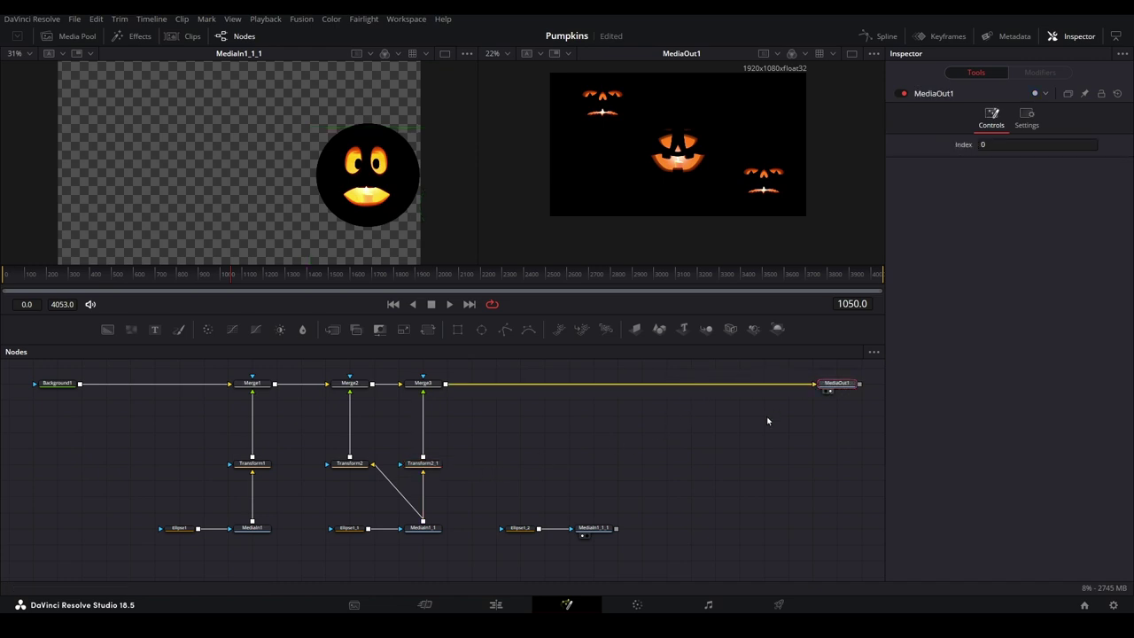
drag(486, 485, 319, 371)
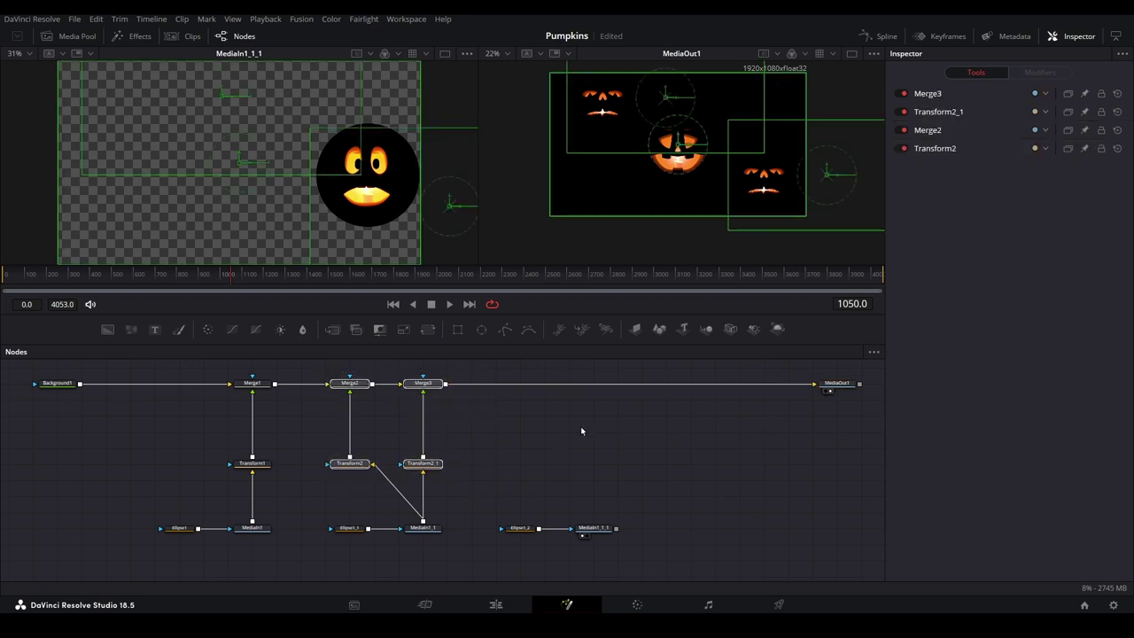
key(ctrl+v)
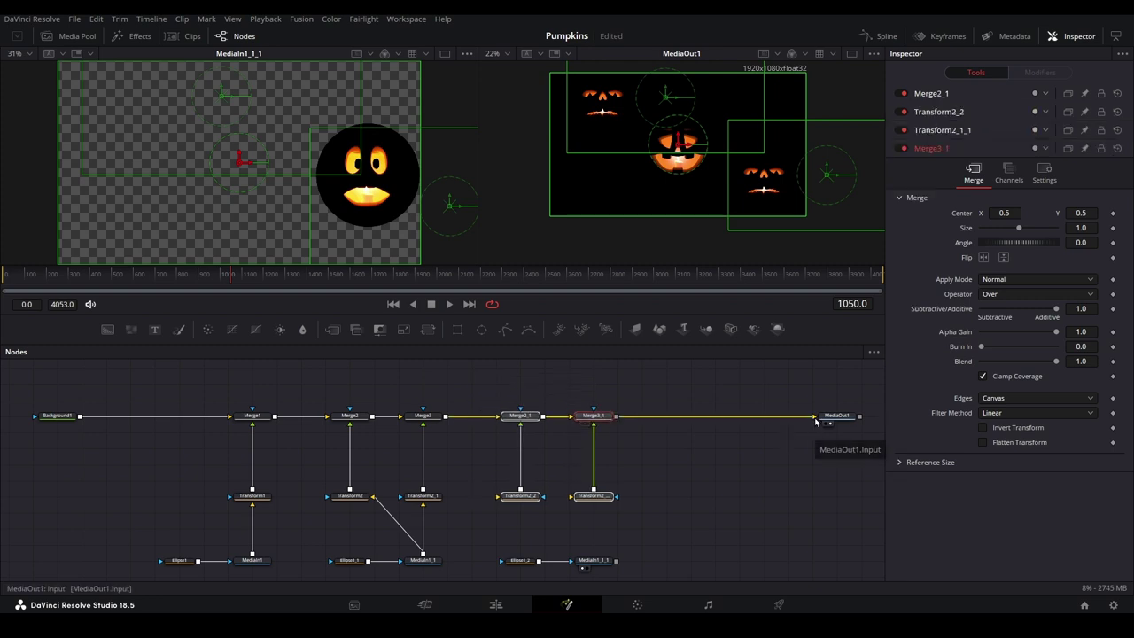
- Connect the pasted merge chain to the output and feed MediaIn1_1_1 into Transform2_2_1
mouse_move(811, 416)
mouse_down()
mouse_move(496, 398)
mouse_move(473, 421)
mouse_move(823, 422)
mouse_up()
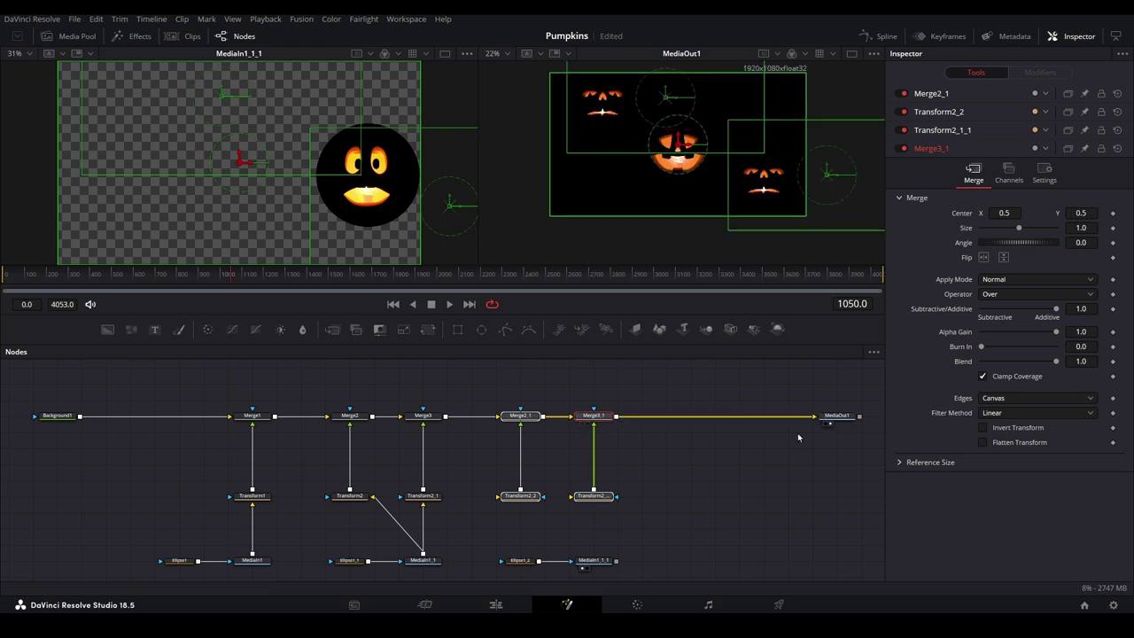
drag(616, 560, 544, 497)
drag(600, 554, 595, 498)
- Reposition the Transform2_2 face in the viewer
click(542, 480)
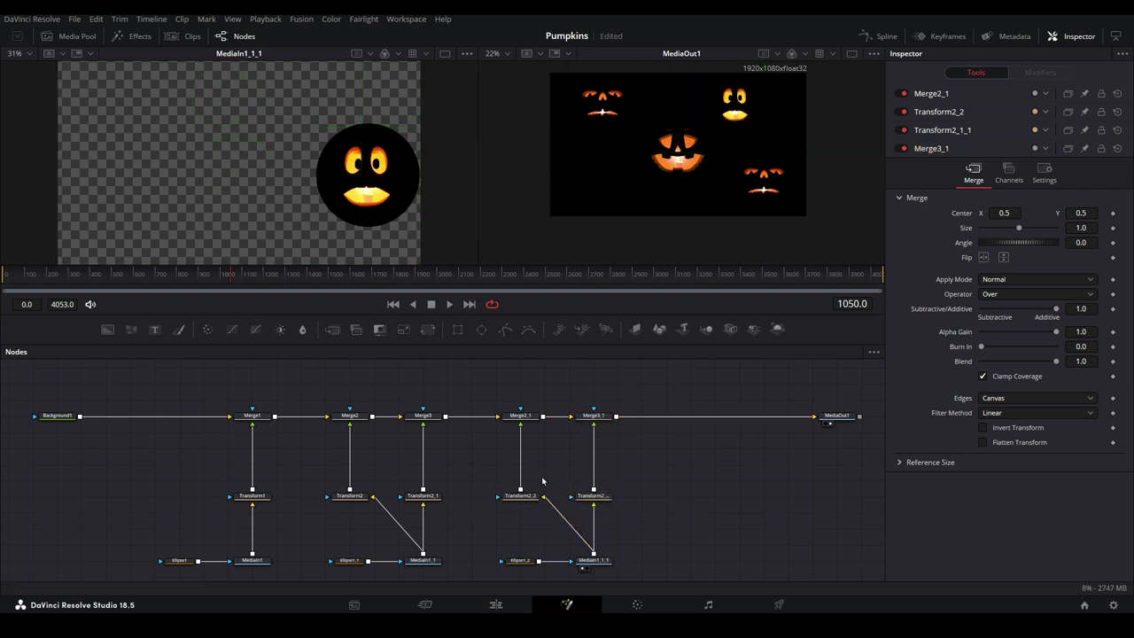
click(520, 495)
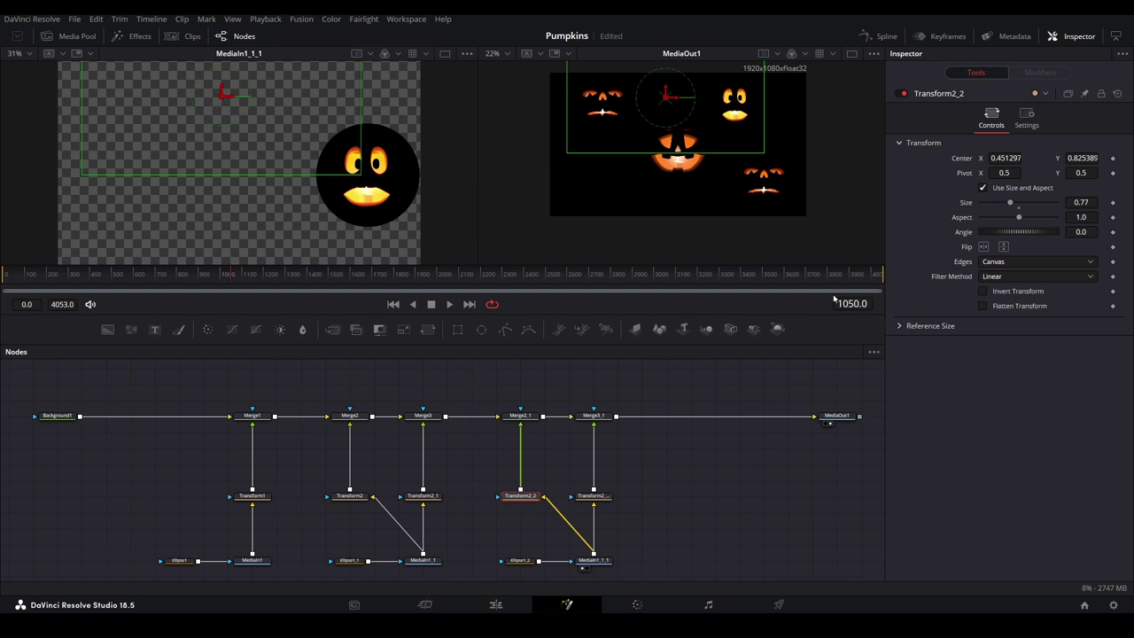
drag(665, 96, 693, 104)
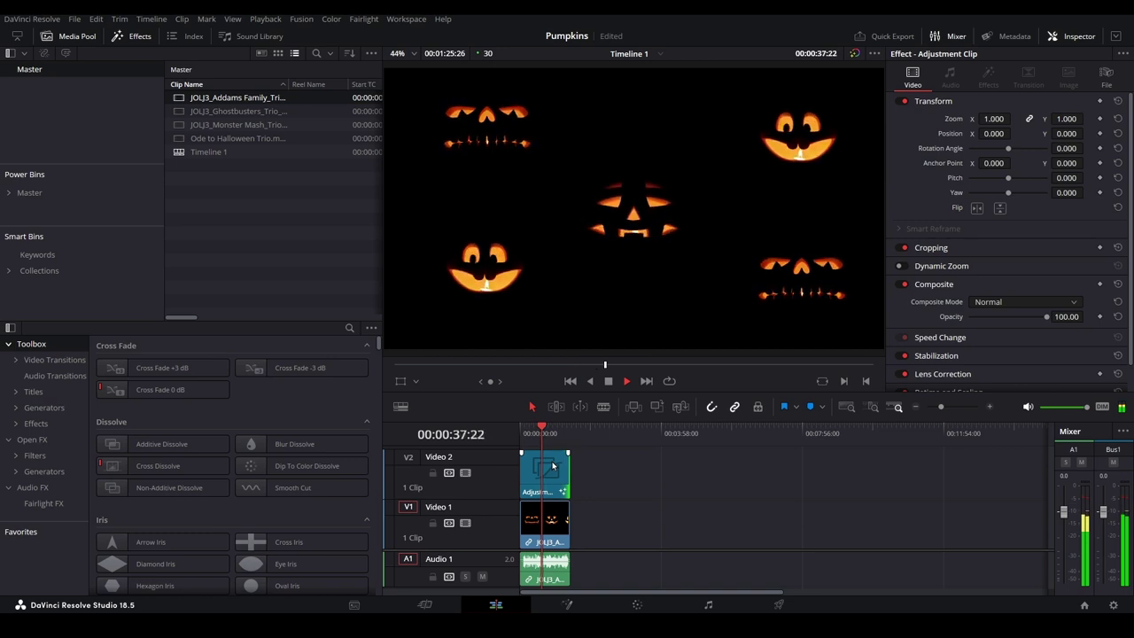
- Stop playback, give the timeline more room, and select the adjustment clip on V2
key(space)
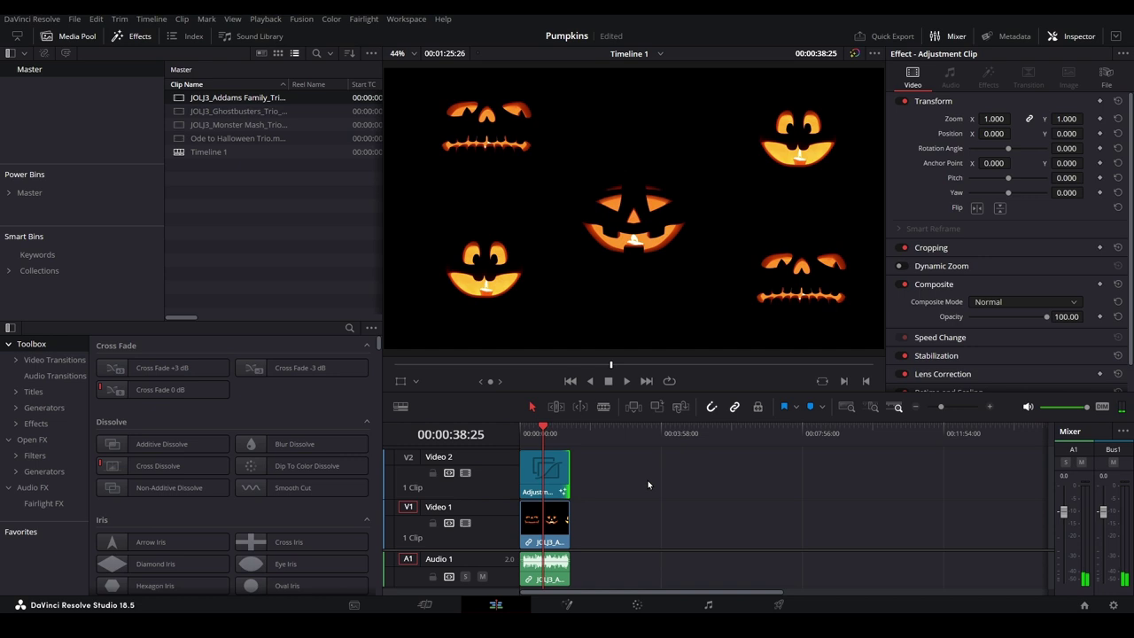
drag(679, 393, 679, 362)
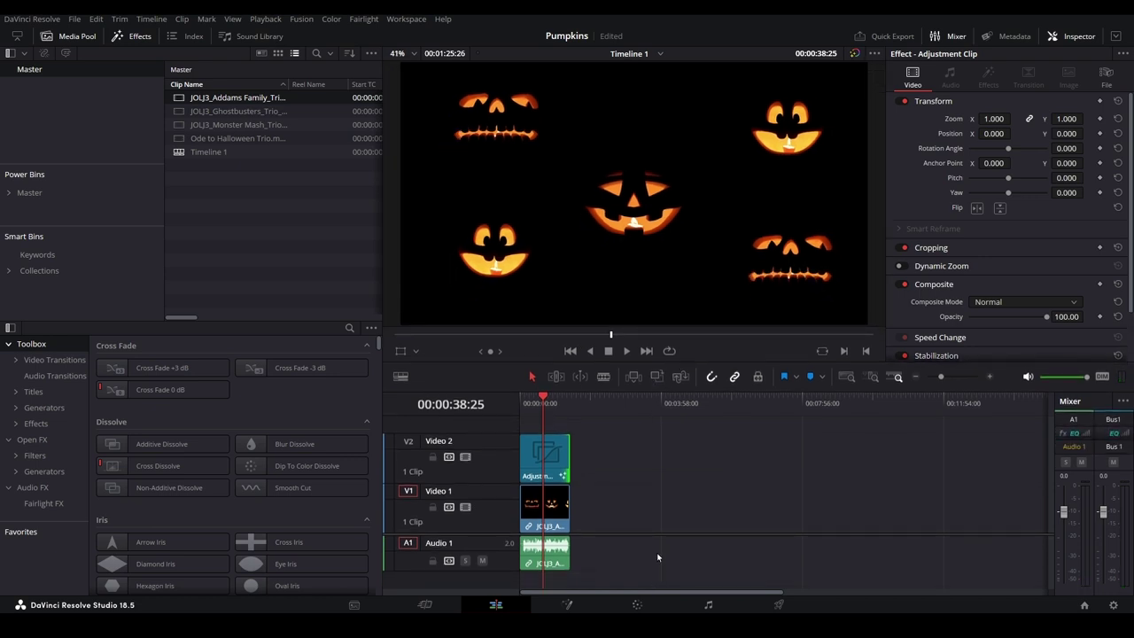
click(561, 464)
- Replace the Addams Family clip with the Ghostbusters video, extend the adjustment clip, and preview it
click(672, 565)
drag(672, 565, 552, 518)
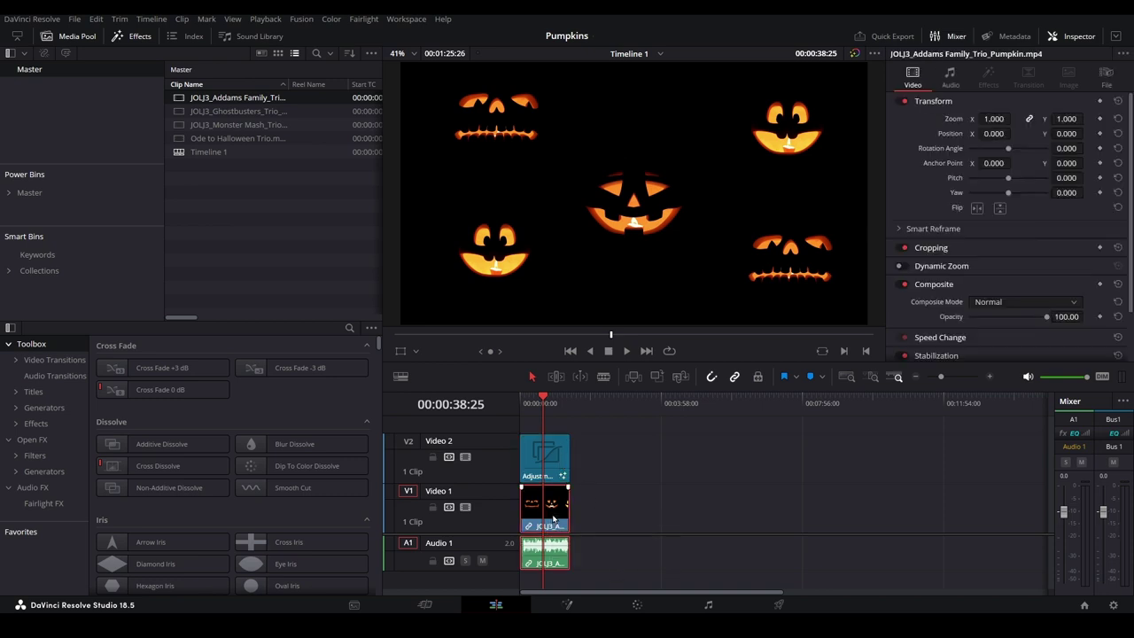
key(Delete)
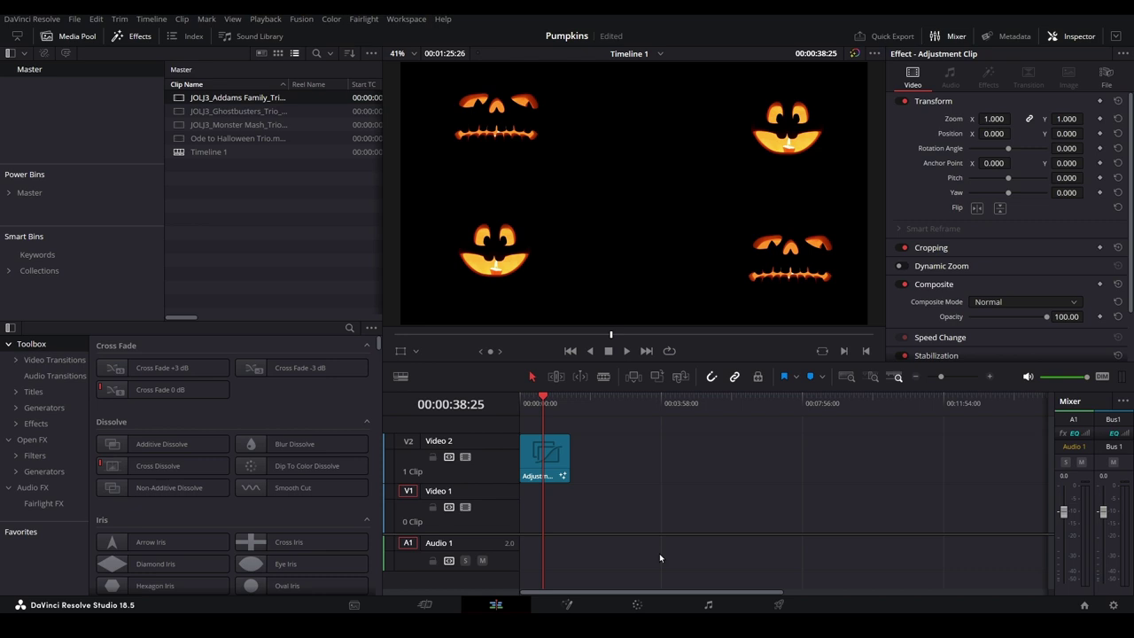
drag(266, 111, 523, 523)
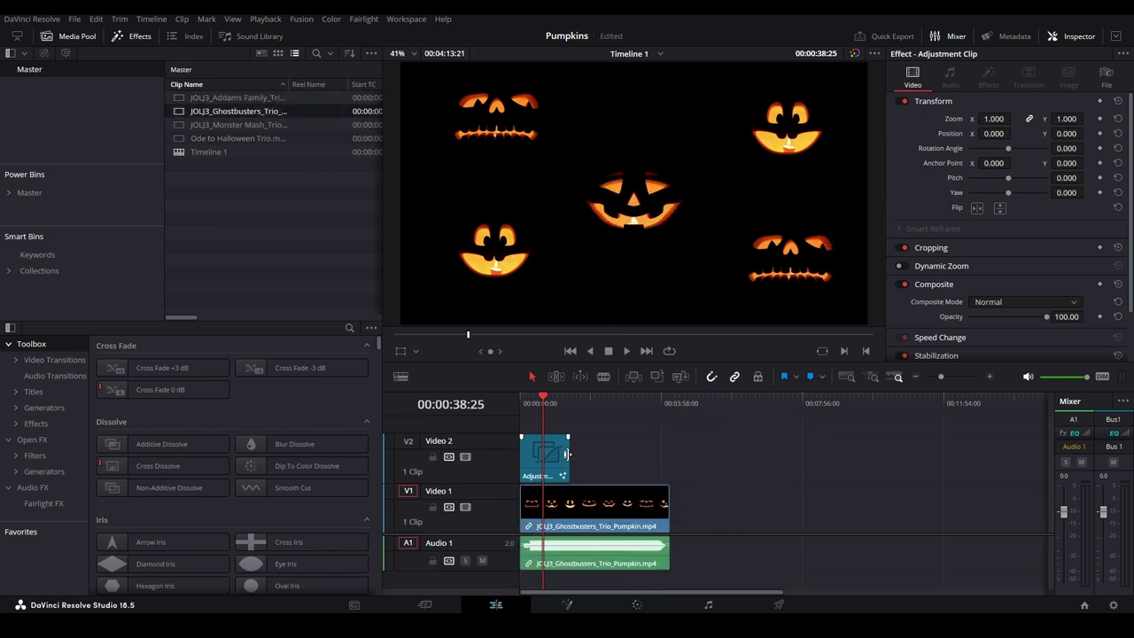
drag(566, 454, 669, 454)
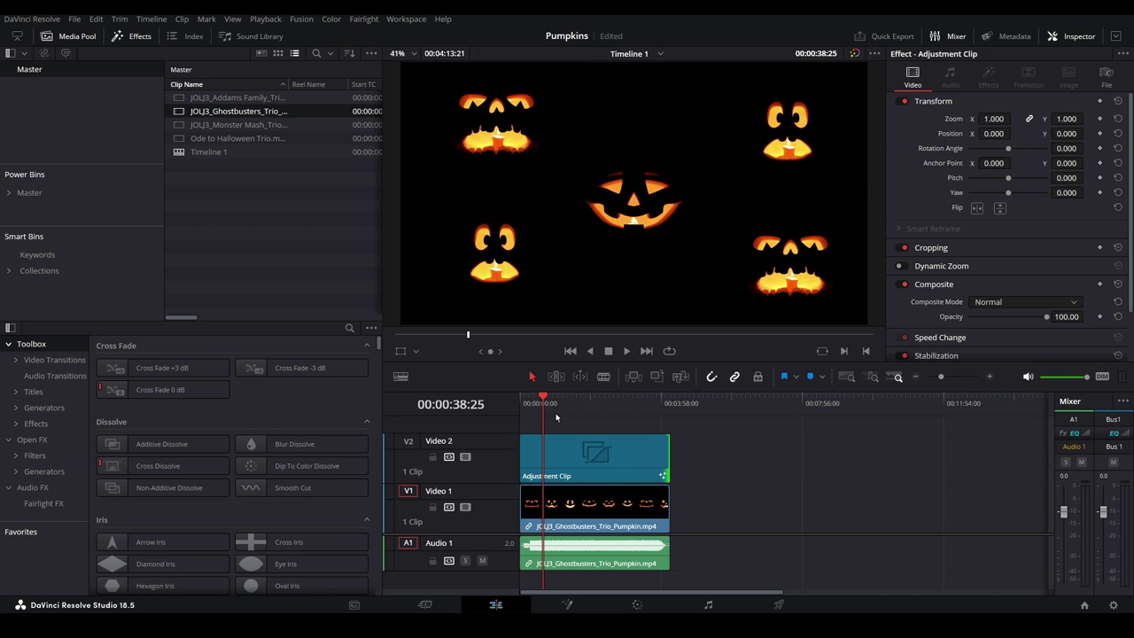
key(space)
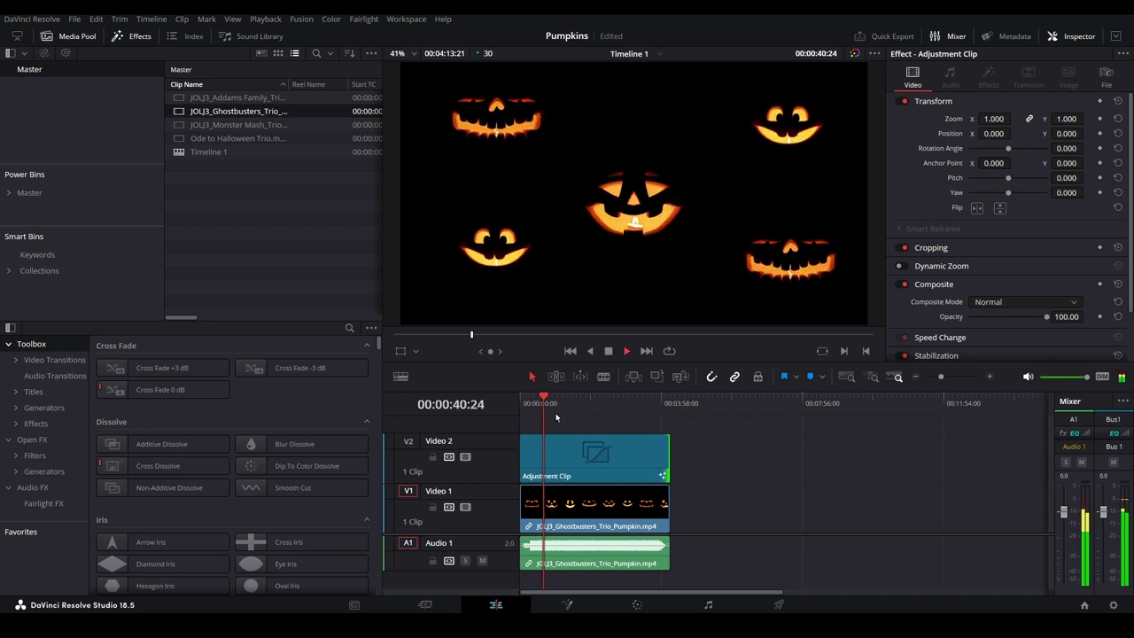
key(space)
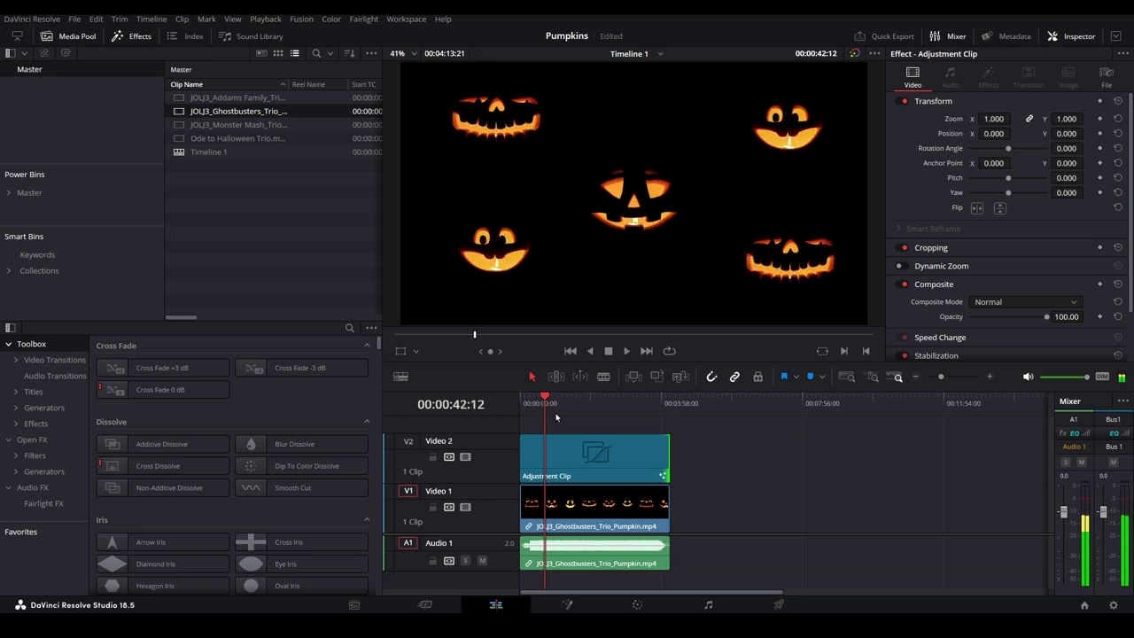
- Swap in Ode to Halloween Trio, trim the adjustment clip to match, and append Monster Mash
click(607, 515)
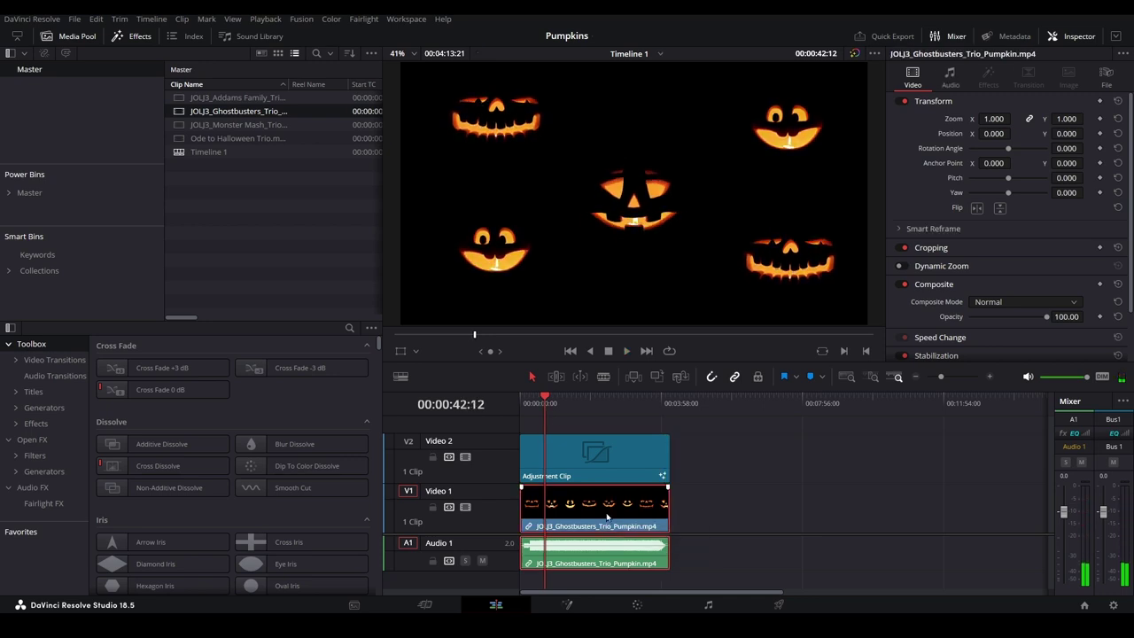
key(Delete)
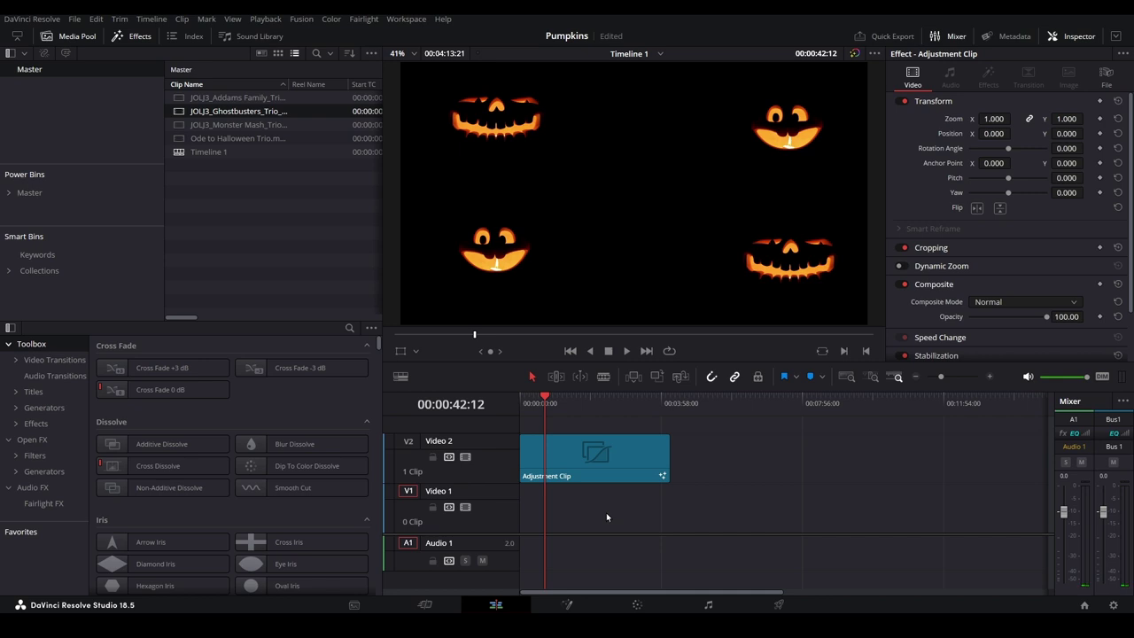
click(264, 139)
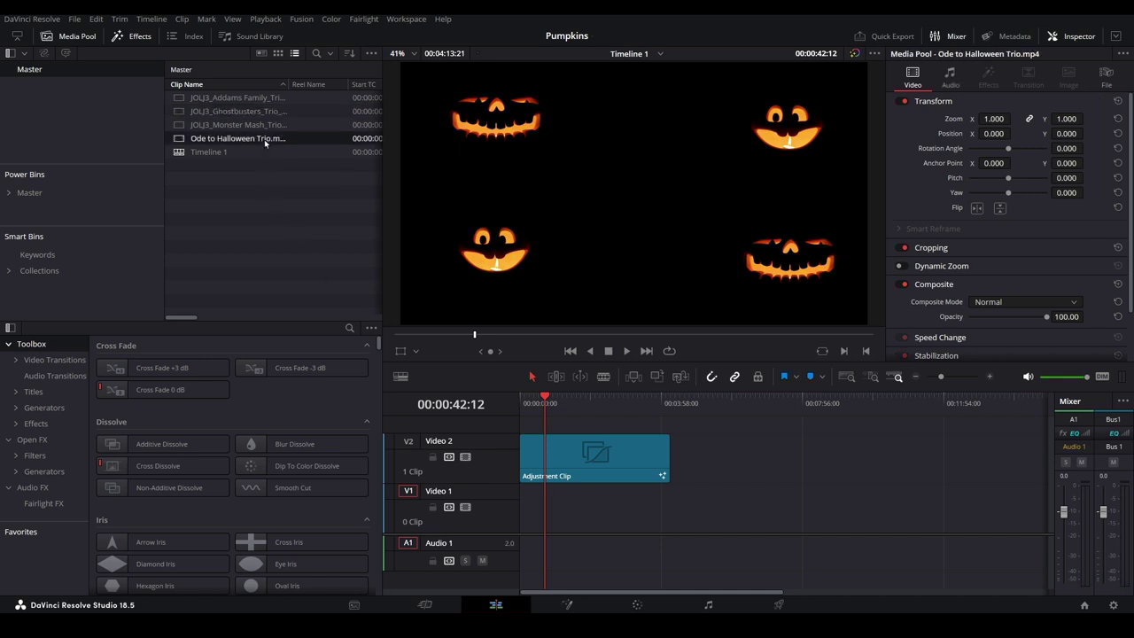
drag(264, 139, 524, 507)
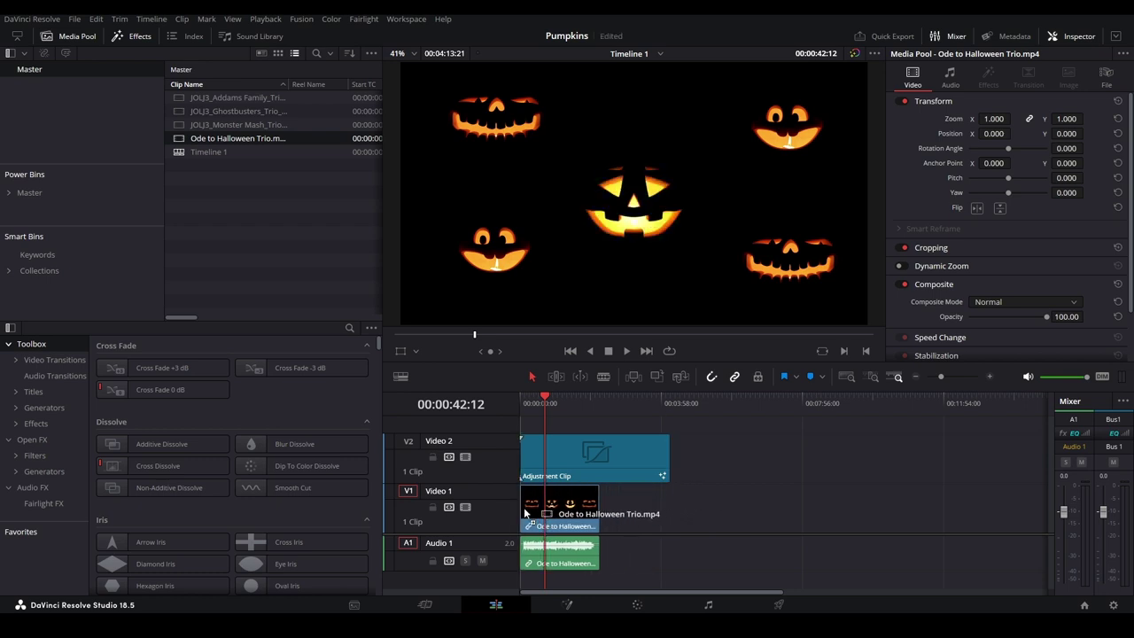
drag(664, 452, 599, 452)
key(space)
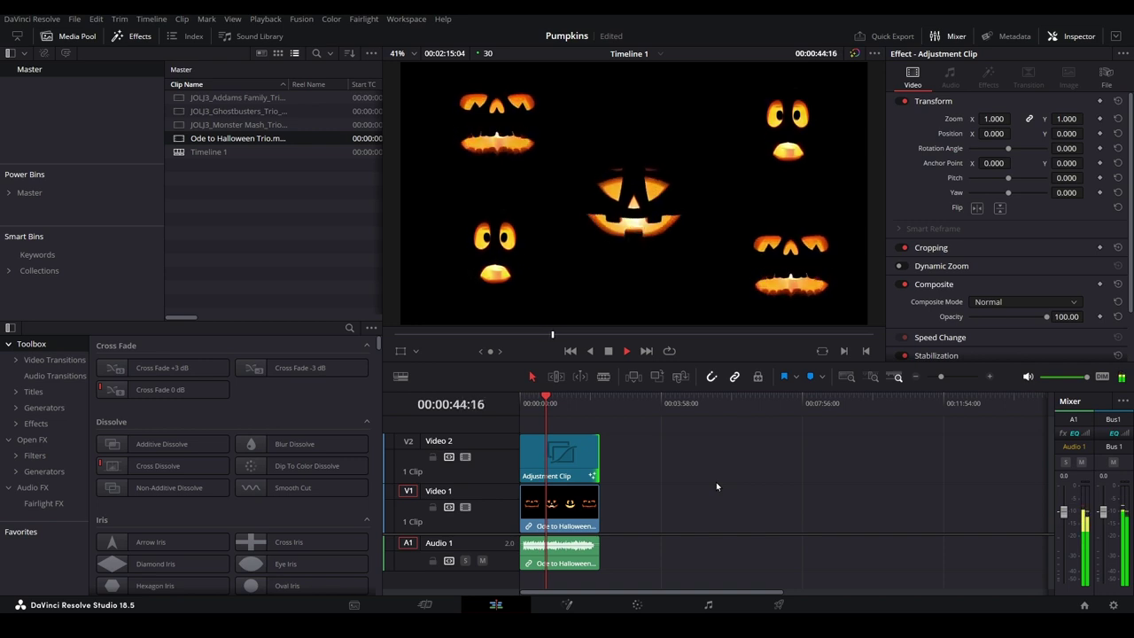
key(space)
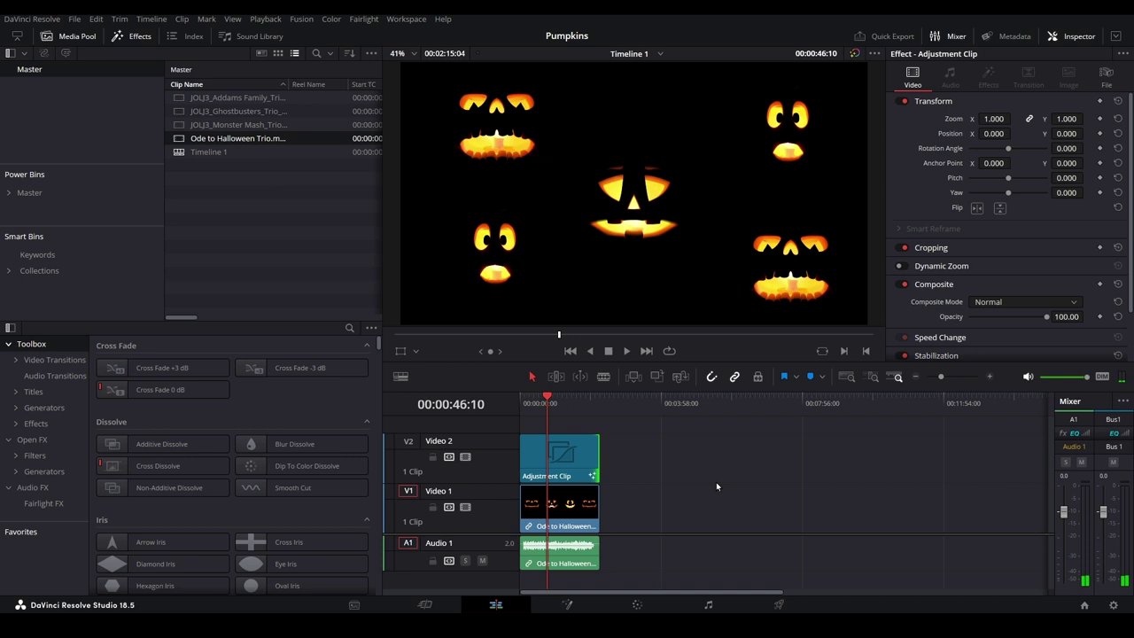
drag(238, 124, 599, 516)
- Stretch the adjustment clip over both videos, preview from about three minutes, and save
drag(597, 456, 720, 451)
click(630, 404)
key(space)
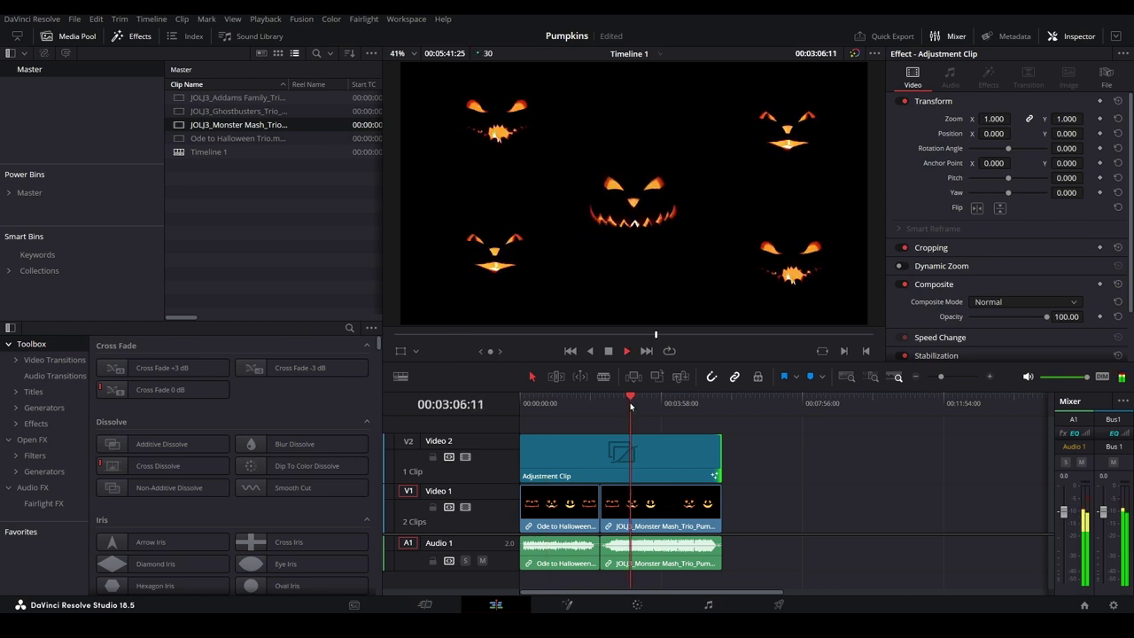
key(space)
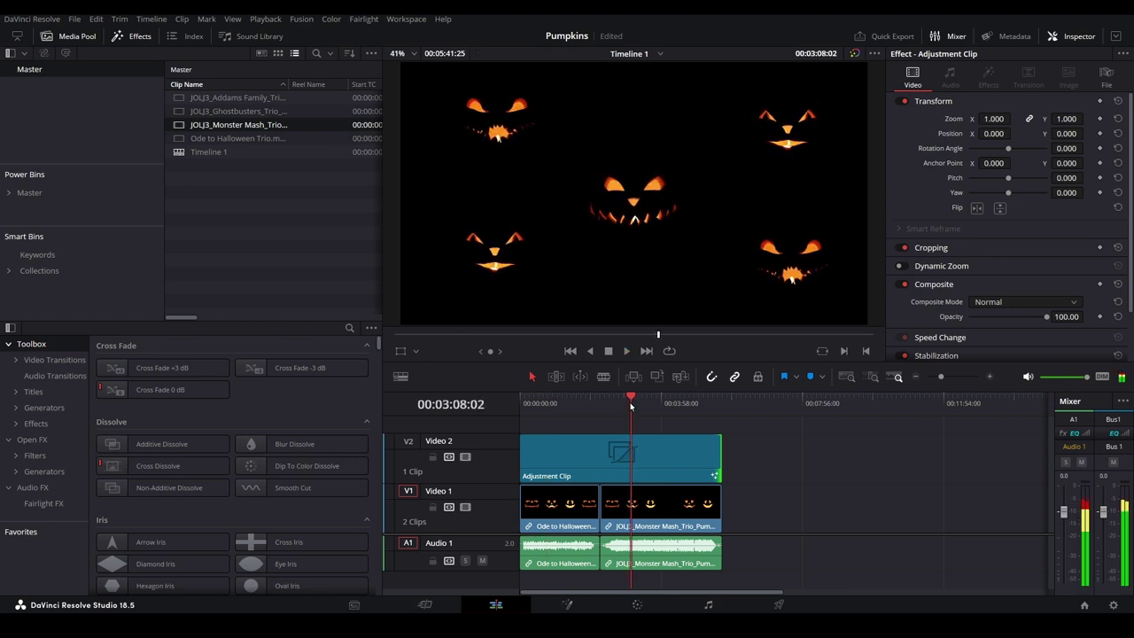
key(ctrl+s)
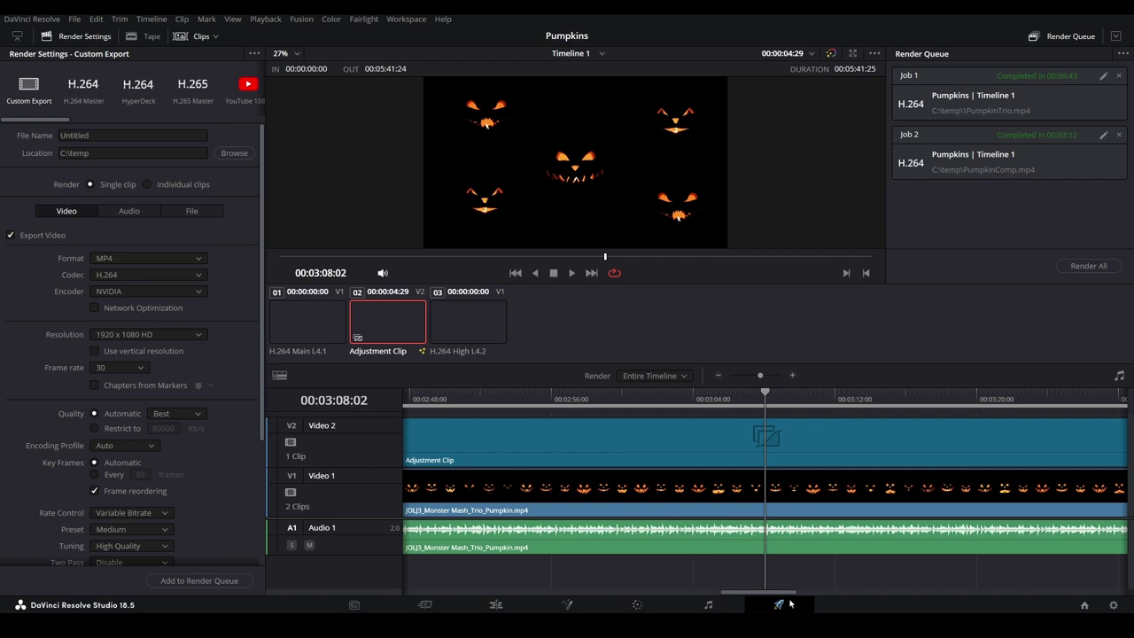
- Apply the H.264 Master render preset
click(78, 99)
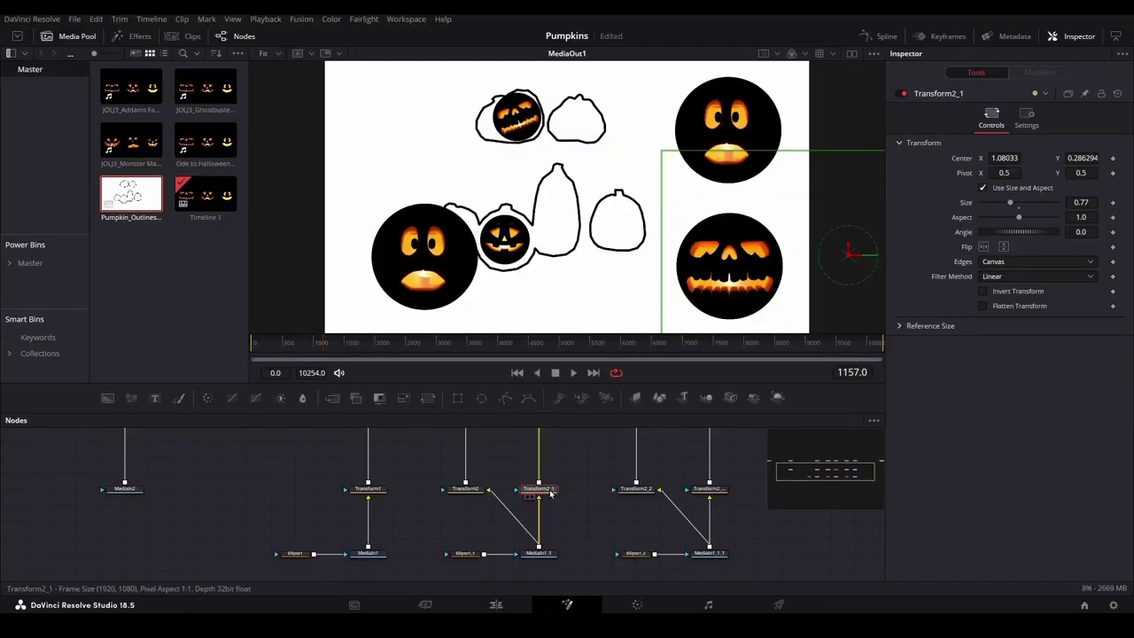
- Shrink the Transform2_1 face to 0.49 and centre it at X 0.763, Y 0.419
drag(1010, 202, 999, 202)
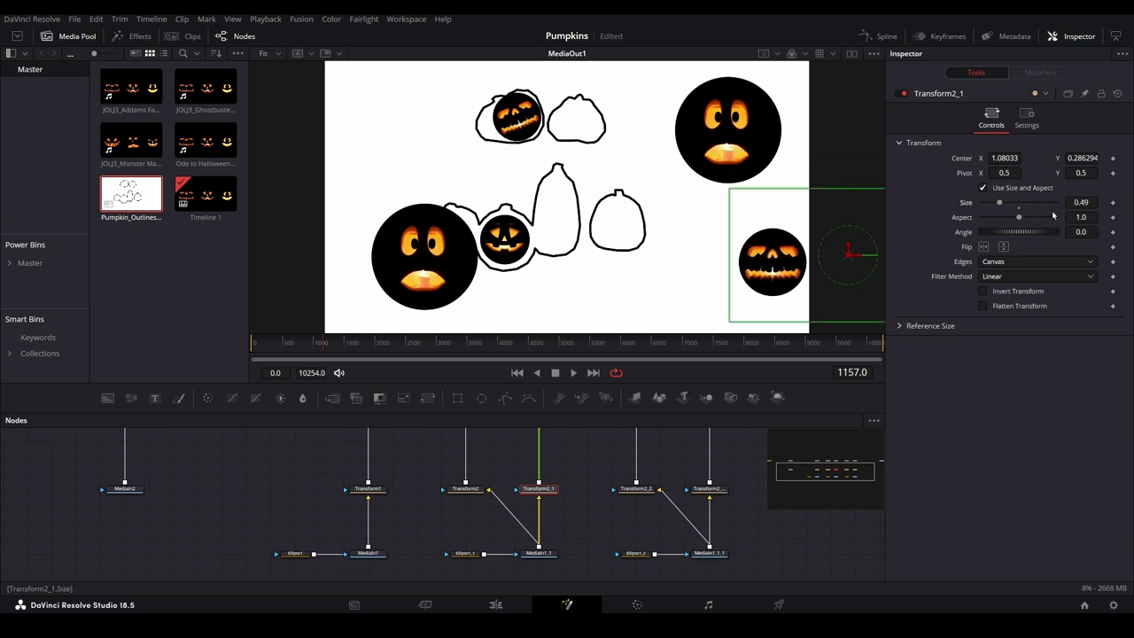
drag(849, 254, 695, 222)
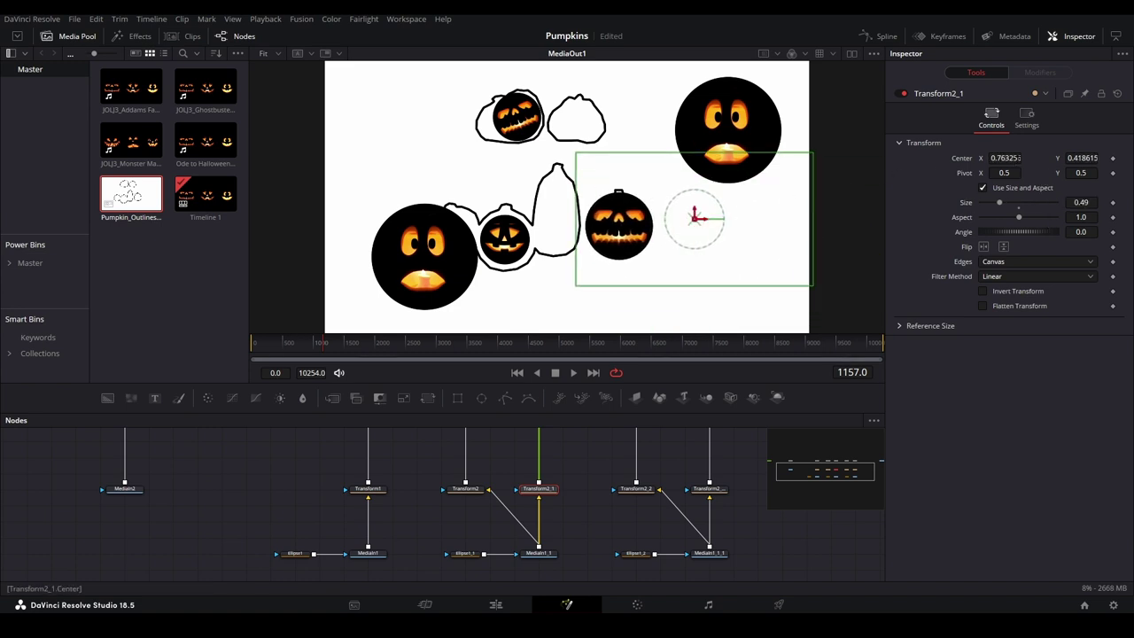